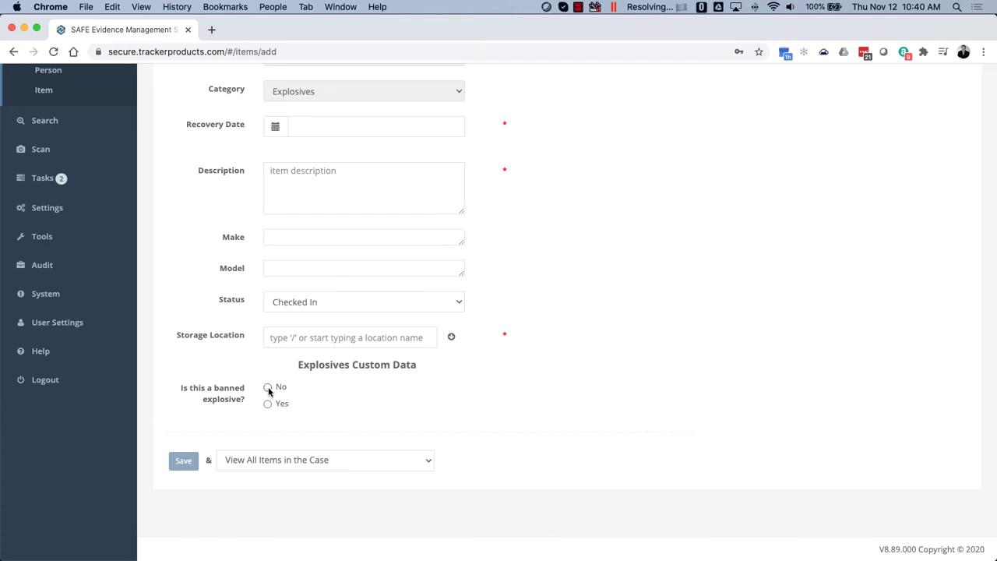
Try No and then Yes for the banned-explosive question to compare the follow-up fields each answer brings up.
{"action": "left_click", "coordinate": [268, 388]}
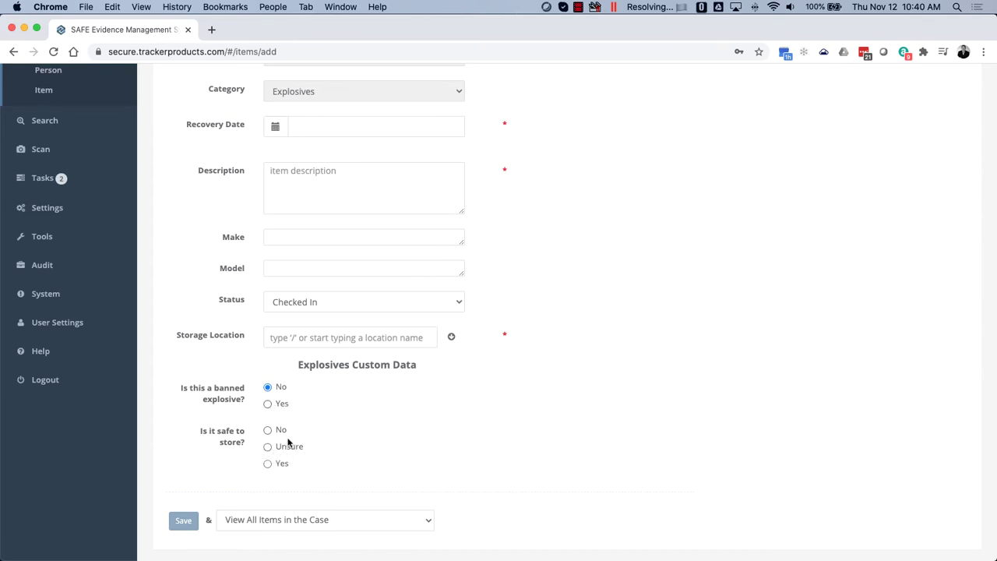
{"action": "left_click", "coordinate": [268, 404]}
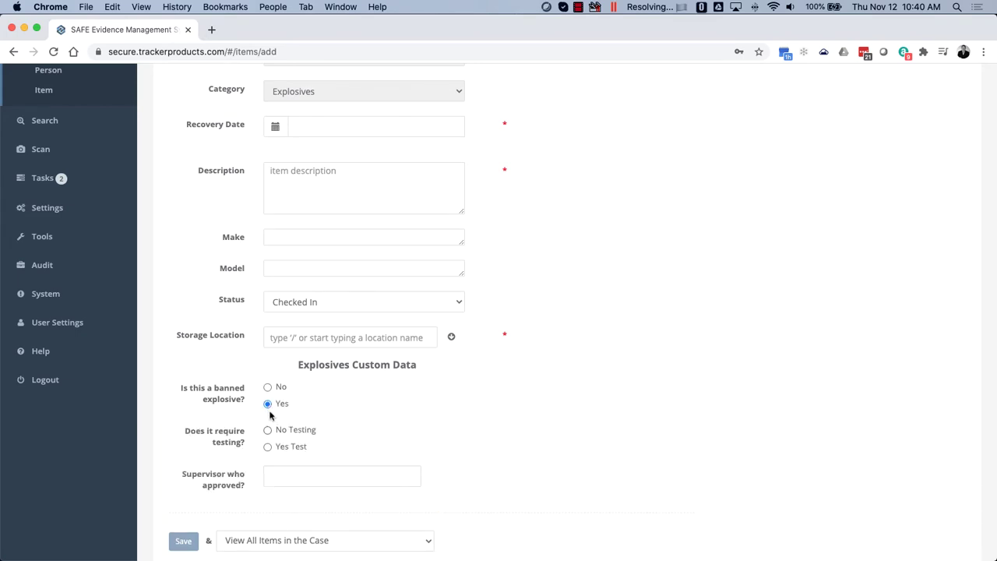
{"action": "left_click", "coordinate": [285, 481]}
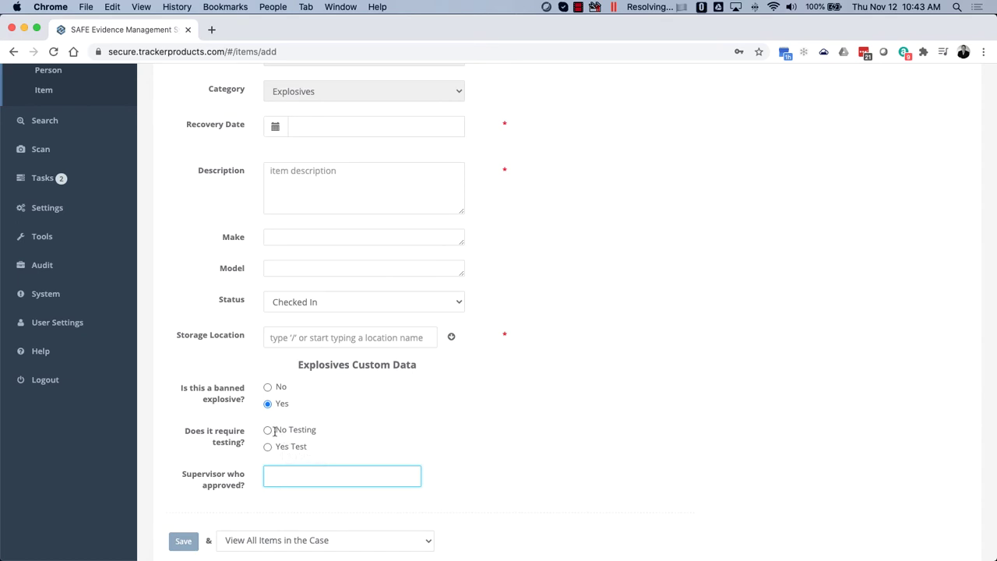
Open the Explosives Custom Data form for editing from the custom data forms list.
{"action": "left_click", "coordinate": [51, 236]}
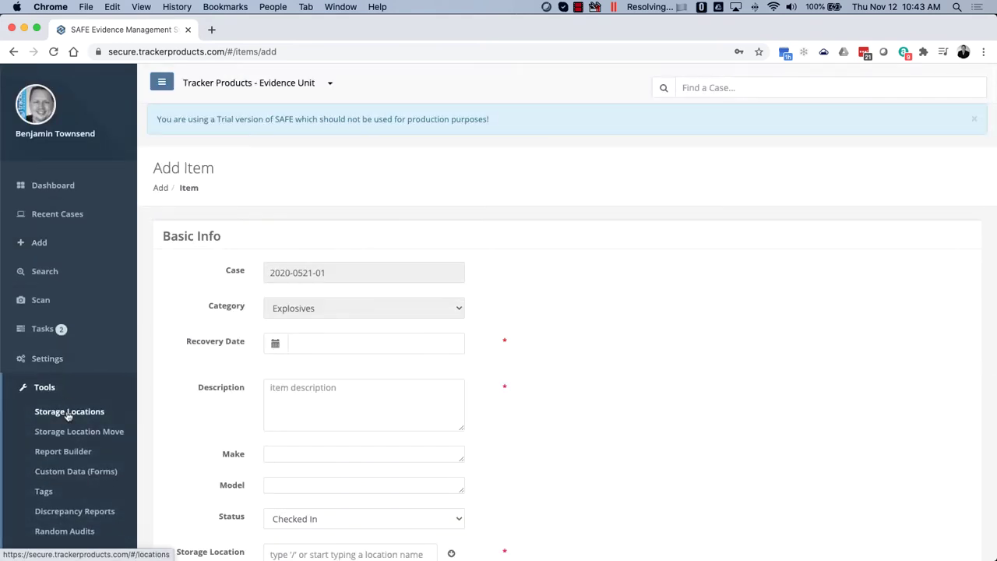
{"action": "left_click", "coordinate": [74, 473]}
{"action": "left_click", "coordinate": [359, 330]}
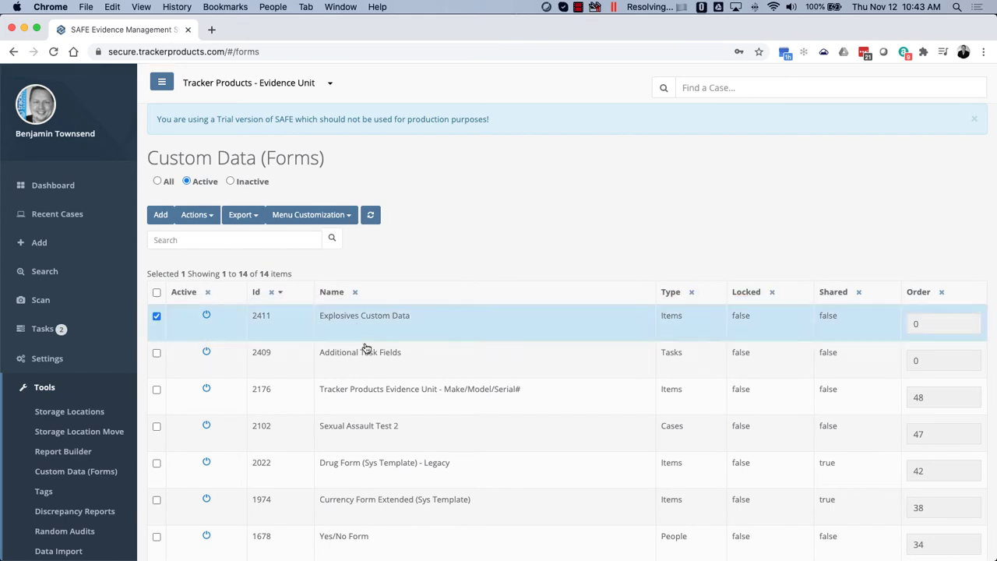
{"action": "left_click", "coordinate": [191, 215]}
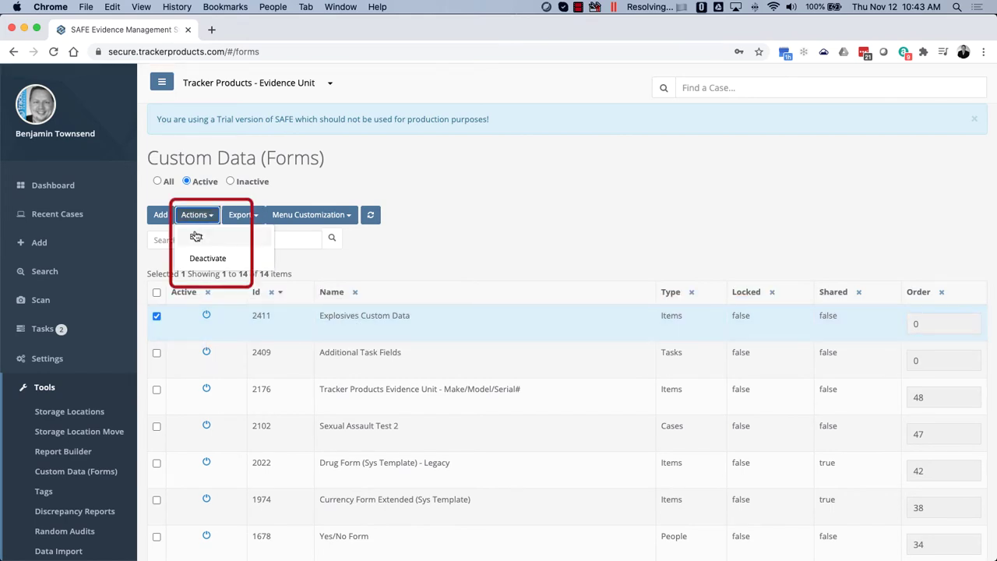
{"action": "left_click", "coordinate": [197, 235]}
{"action": "left_click", "coordinate": [655, 226]}
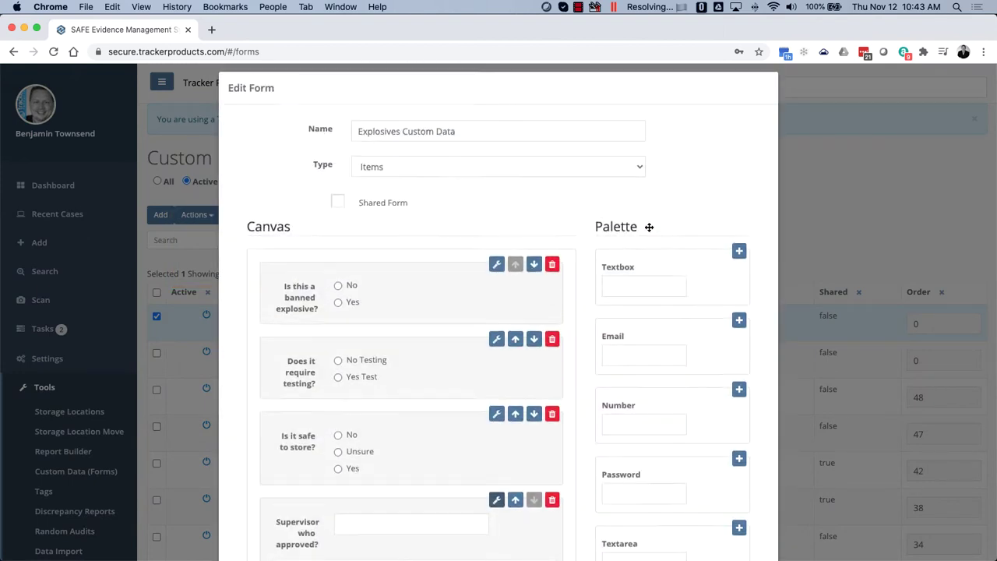
Delete all four existing questions from the form's canvas.
{"action": "scroll", "coordinate": [649, 228], "scroll_direction": "down", "scroll_amount": 2}
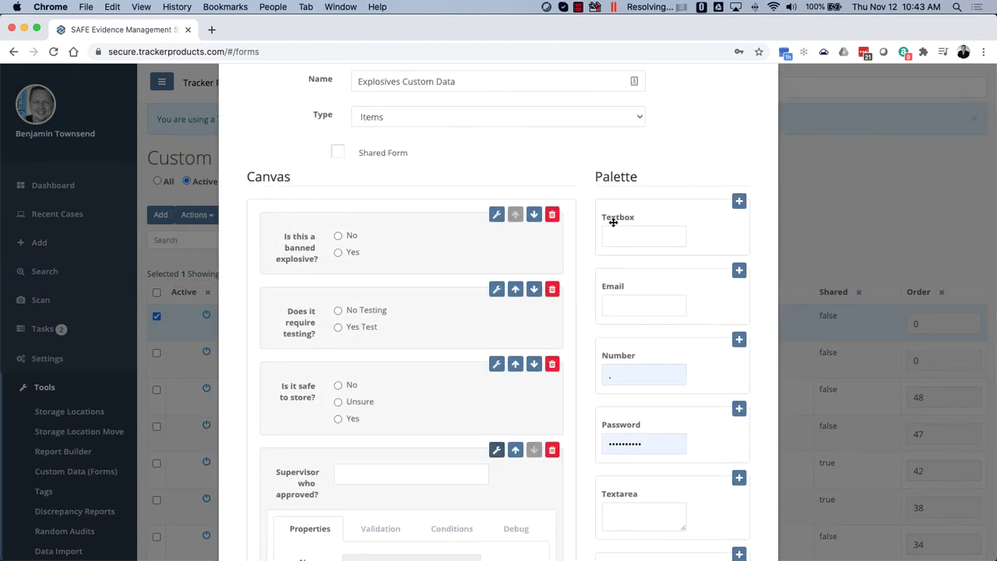
{"action": "left_click", "coordinate": [551, 214]}
{"action": "left_click", "coordinate": [552, 214]}
{"action": "left_click", "coordinate": [551, 214]}
{"action": "left_click", "coordinate": [551, 214]}
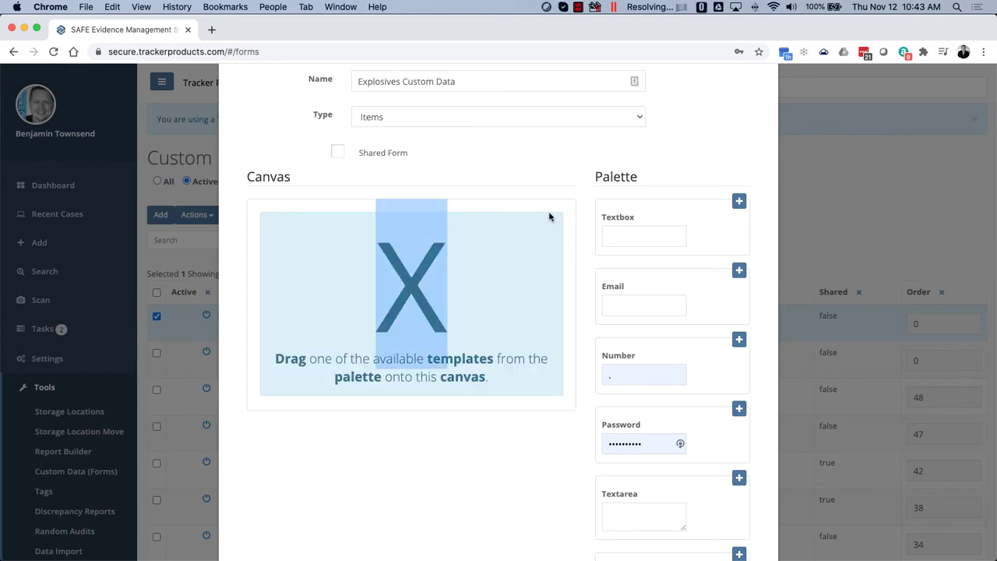
{"action": "left_click", "coordinate": [519, 209]}
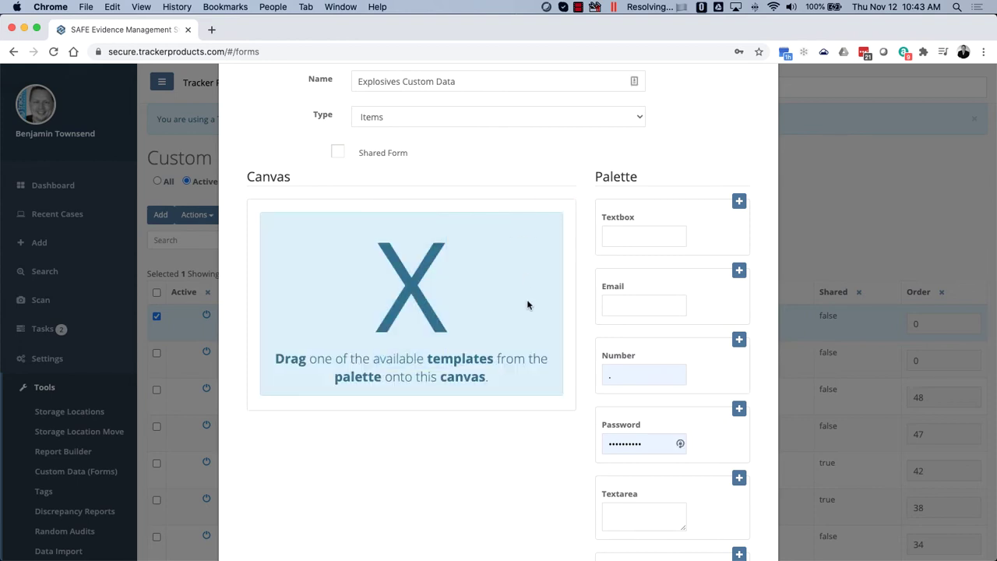
Add a radiobutton list to the canvas and set its display name to "Does this go to the lab?".
{"action": "scroll", "coordinate": [527, 307], "scroll_direction": "down", "scroll_amount": 5}
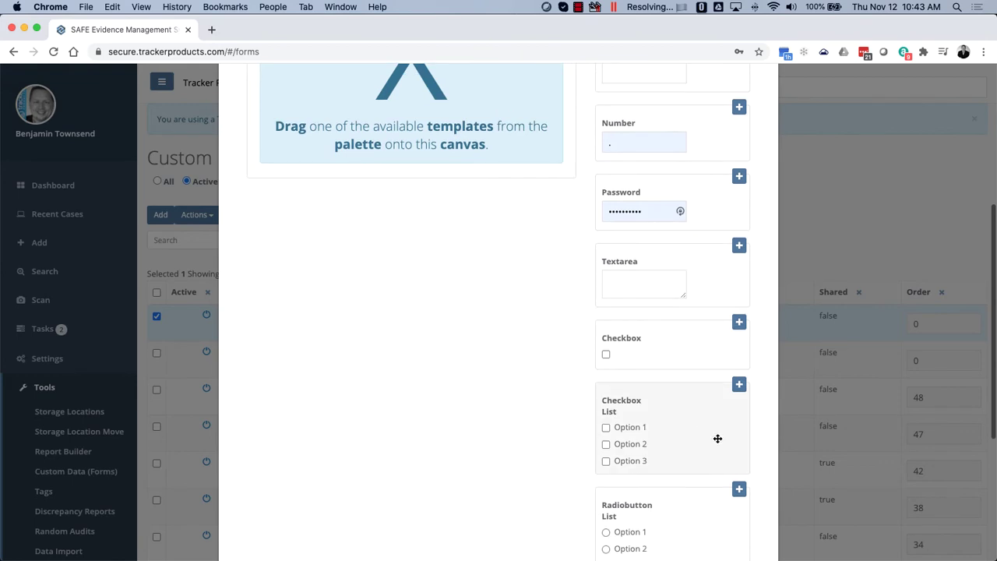
{"action": "left_click", "coordinate": [738, 428]}
{"action": "scroll", "coordinate": [701, 398], "scroll_direction": "up", "scroll_amount": 5}
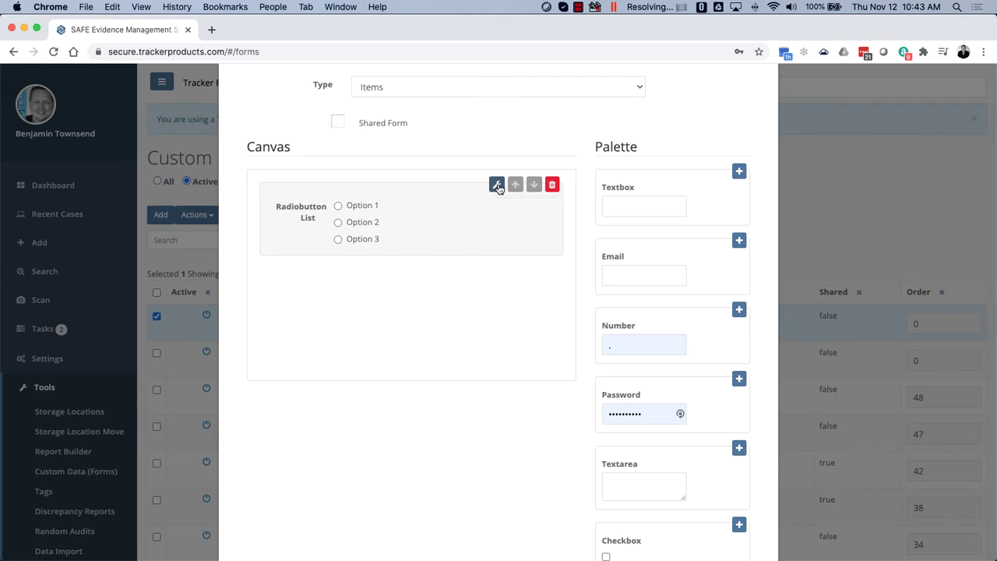
{"action": "left_click", "coordinate": [497, 187]}
{"action": "triple_click", "coordinate": [434, 379]}
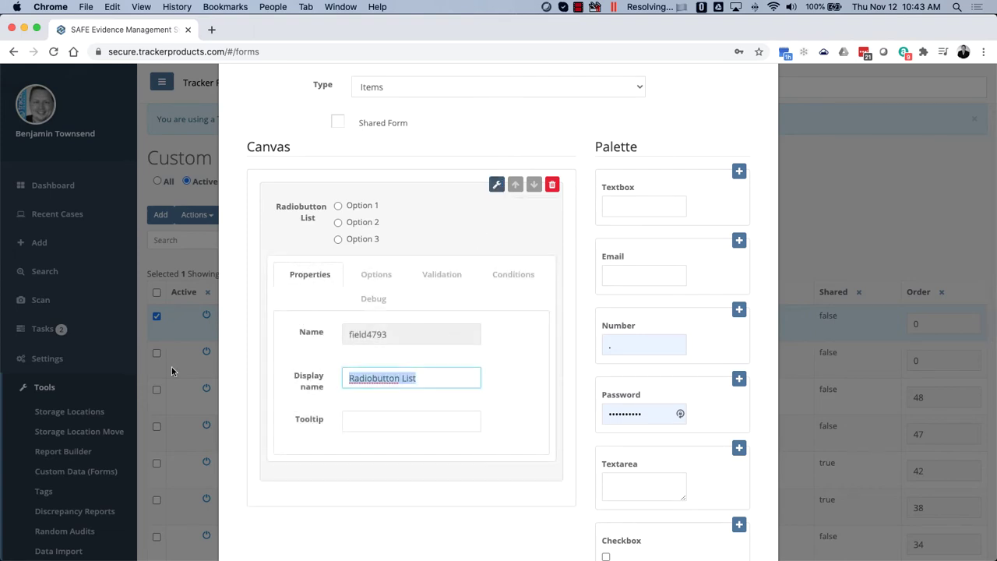
{"action": "type", "text": "D"}
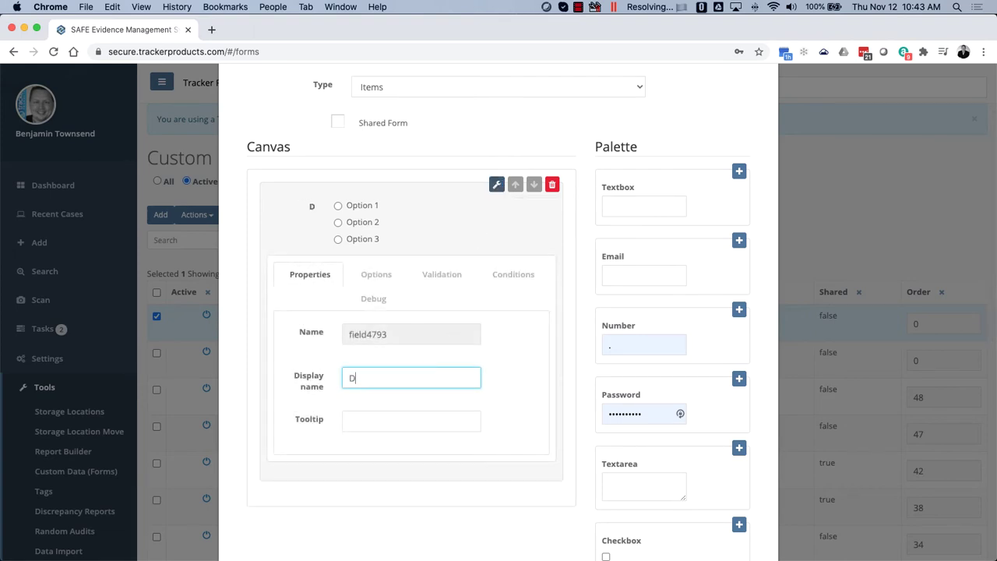
{"action": "type", "text": "oes this go to the lab?"}
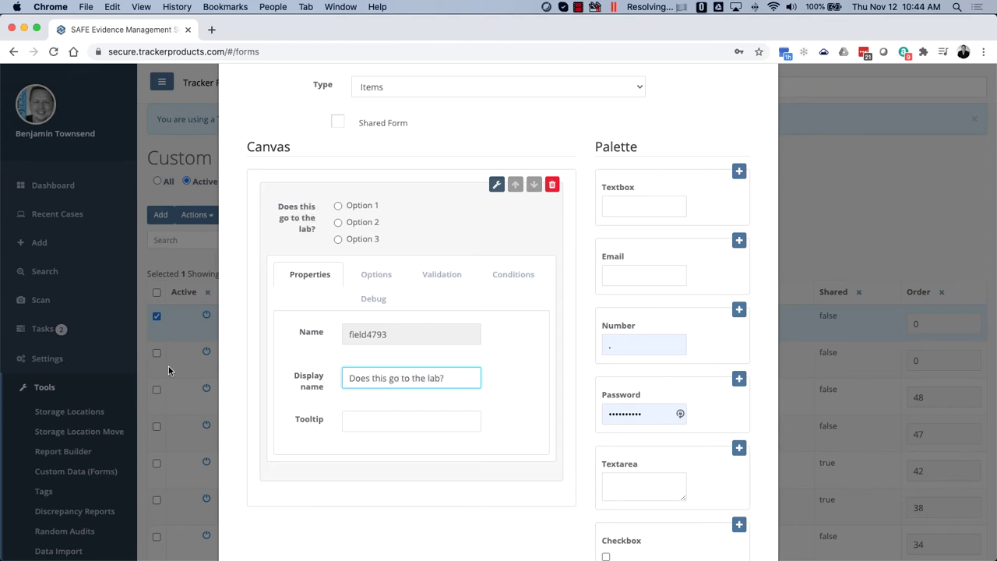
Set the lab question's three option texts to Yes, No and Unsure, and collapse its settings.
{"action": "left_click", "coordinate": [376, 275]}
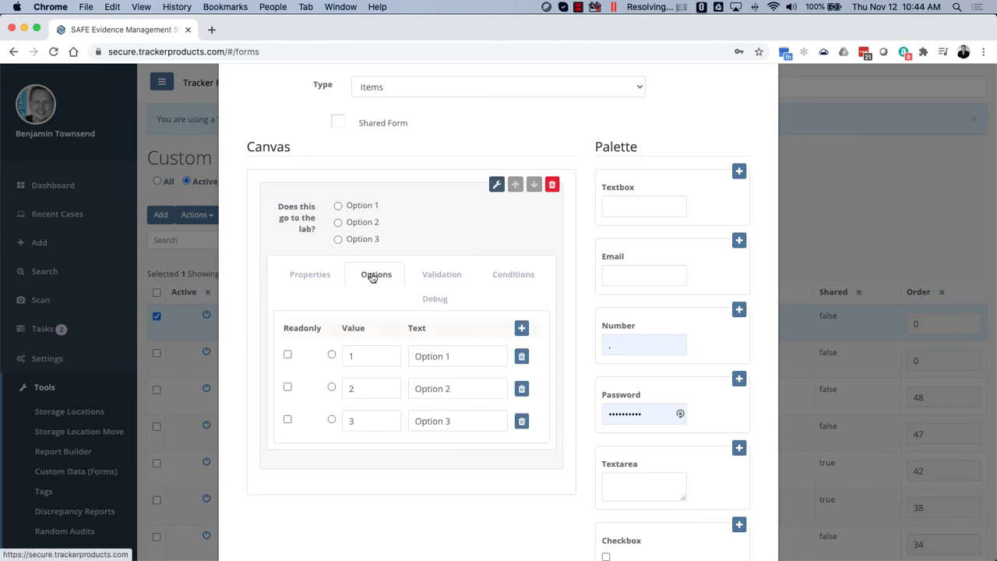
{"action": "triple_click", "coordinate": [463, 356]}
{"action": "type", "text": "Ye"}
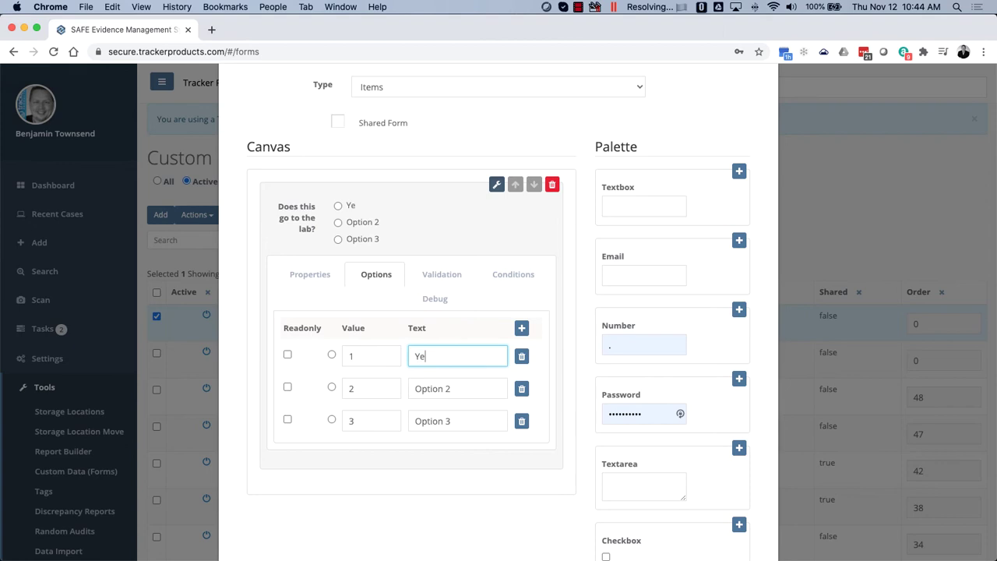
{"action": "type", "text": "s"}
{"action": "key", "text": "Tab"}
{"action": "key", "text": "Tab"}
{"action": "key", "text": "Tab"}
{"action": "key", "text": "Tab"}
{"action": "key", "text": "Tab"}
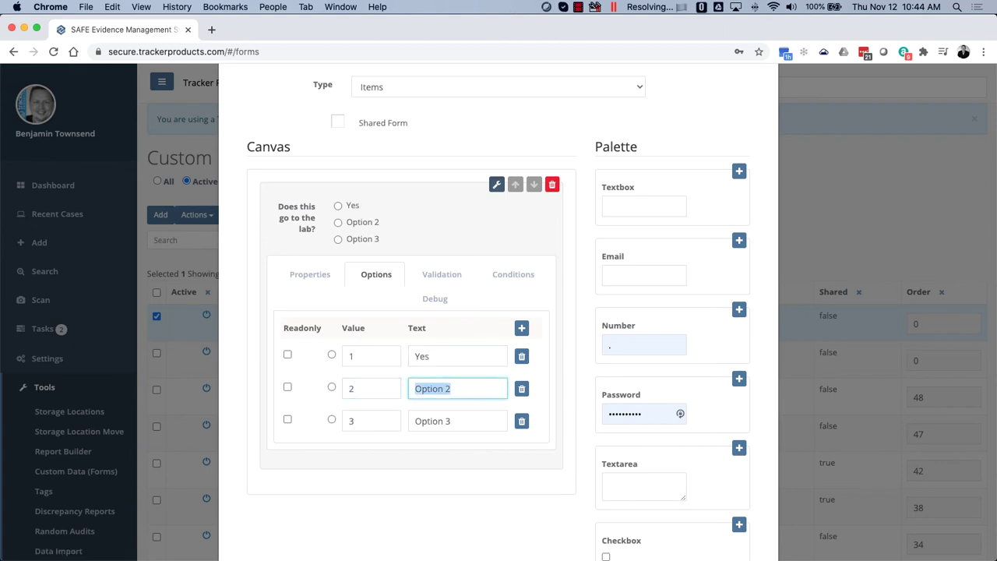
{"action": "type", "text": "No"}
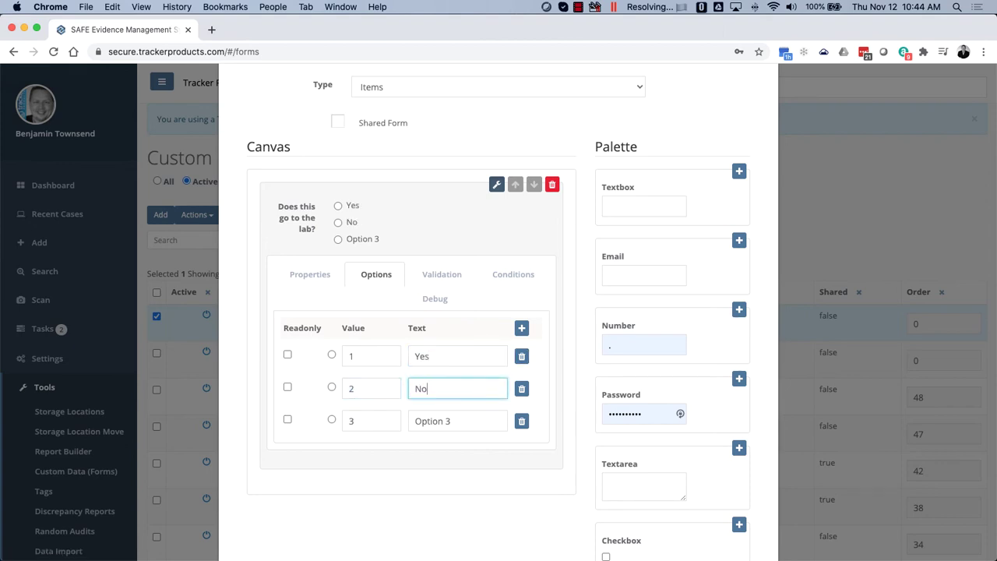
{"action": "triple_click", "coordinate": [478, 420]}
{"action": "type", "text": "Unsure"}
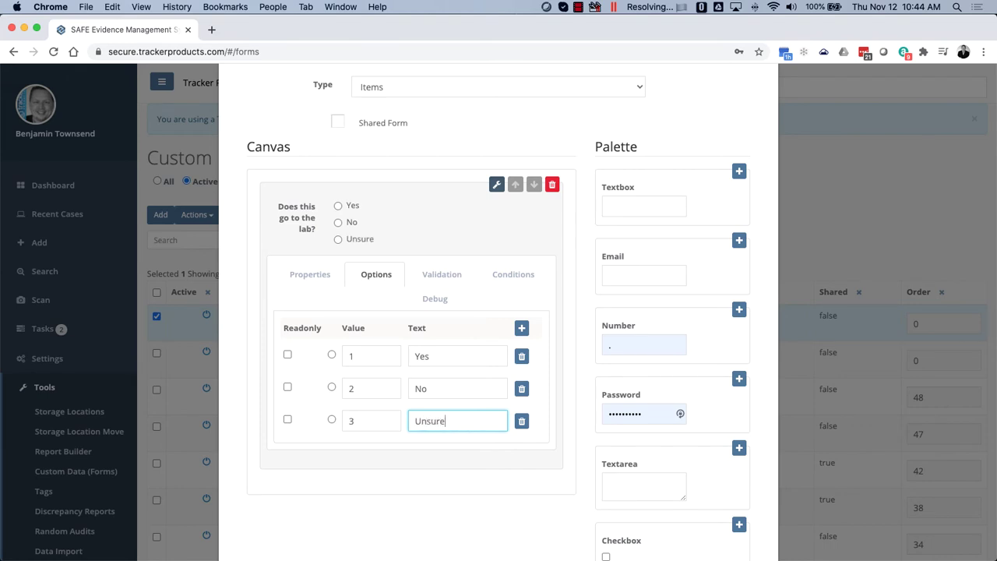
{"action": "left_click", "coordinate": [496, 185]}
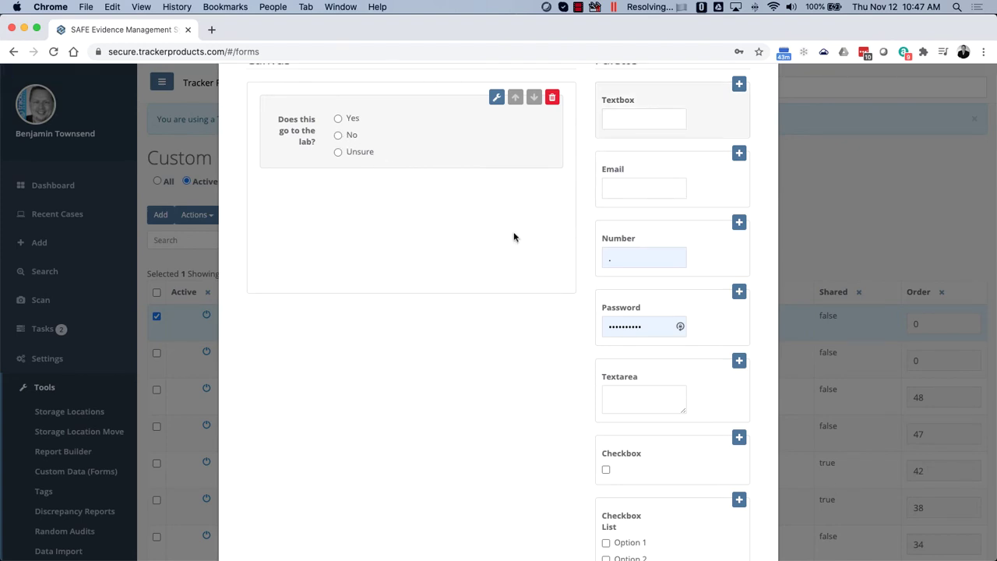
Add a textarea to the canvas with the display name "Why does it not need to be tested?".
{"action": "left_click", "coordinate": [739, 361]}
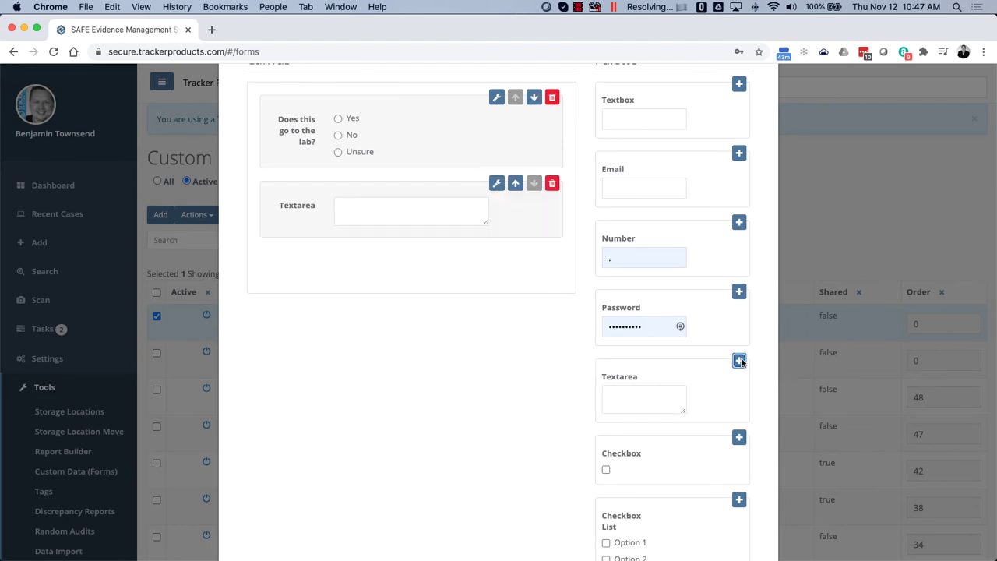
{"action": "left_click", "coordinate": [497, 184]}
{"action": "left_click_drag", "start_coordinate": [409, 337], "coordinate": [289, 331]}
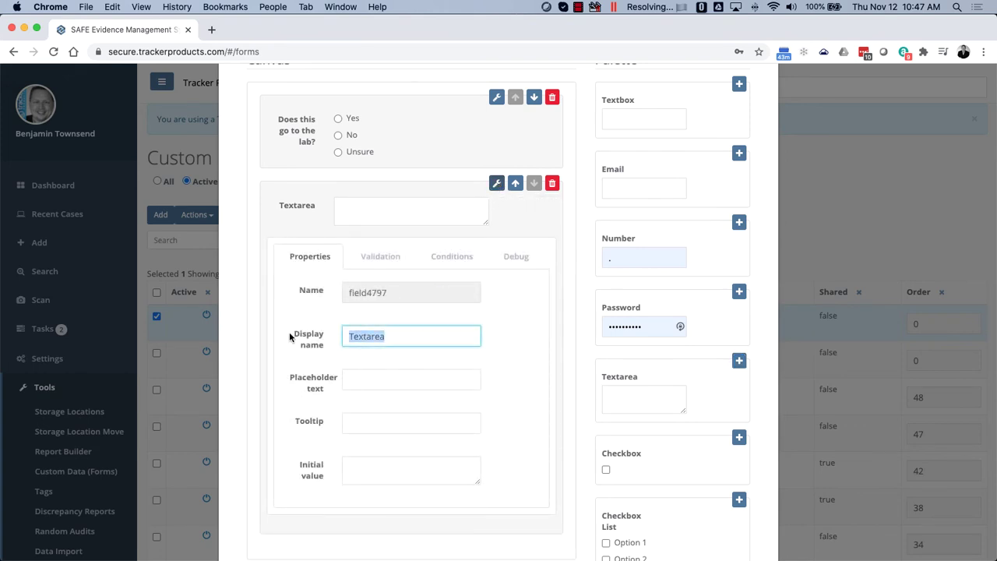
{"action": "type", "text": "What ca"}
{"action": "key", "text": "BackSpace"}
{"action": "key", "text": "BackSpace"}
{"action": "key", "text": "BackSpace"}
{"action": "key", "text": "BackSpace"}
{"action": "key", "text": "BackSpace"}
{"action": "type", "text": "y does it n"}
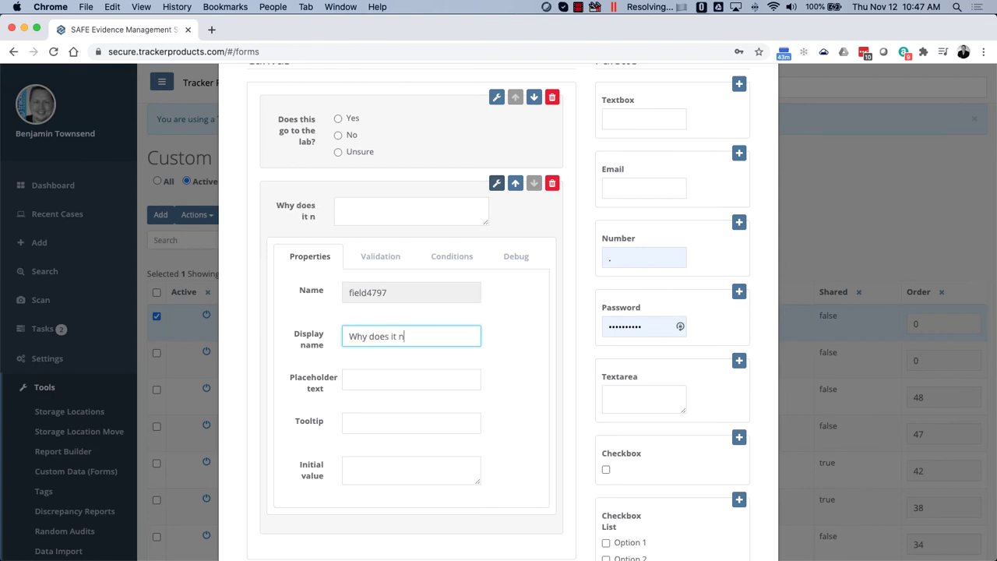
{"action": "type", "text": "ot need to be tested?"}
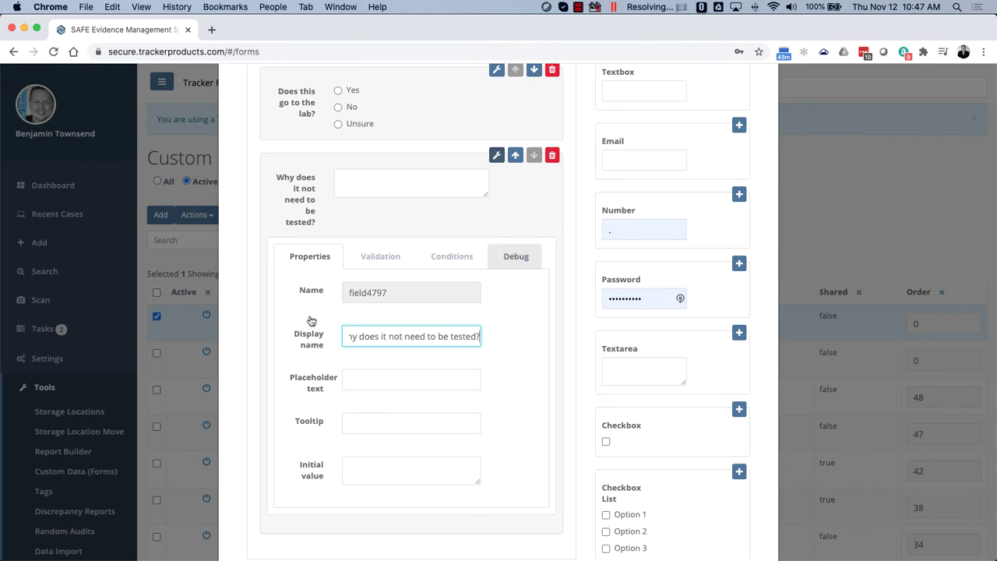
Make the "Why does it not need to be tested?" field required.
{"action": "left_click", "coordinate": [382, 258]}
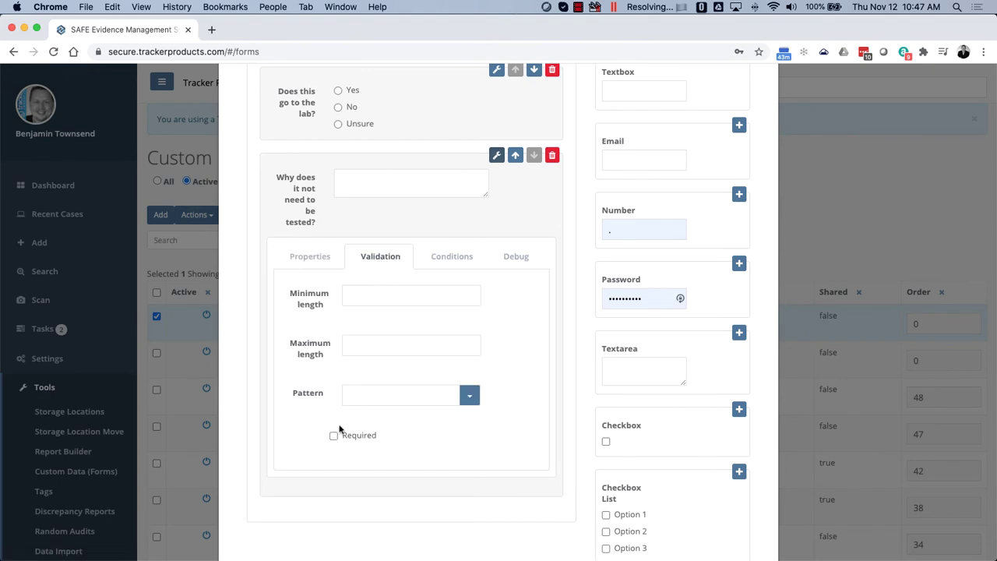
{"action": "left_click", "coordinate": [335, 435]}
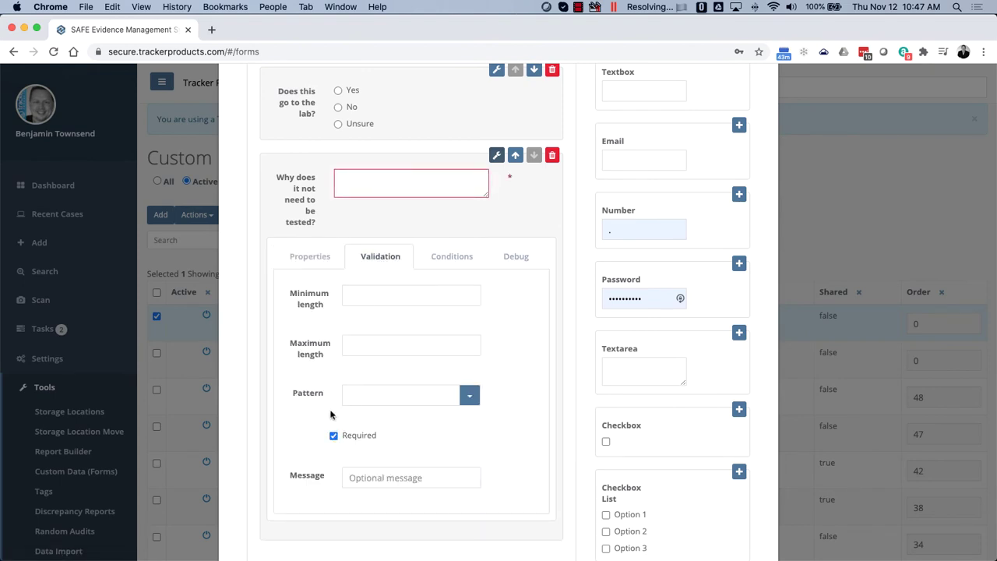
{"action": "left_click", "coordinate": [306, 257]}
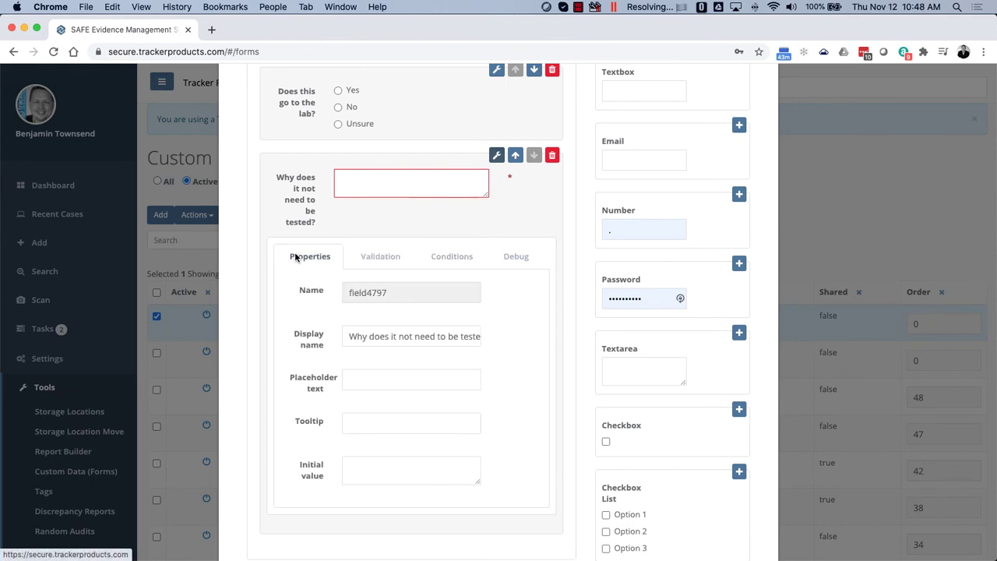
Make the textarea conditional on "Does this go to the lab?" being answered No, and collapse its settings.
{"action": "left_click", "coordinate": [447, 259]}
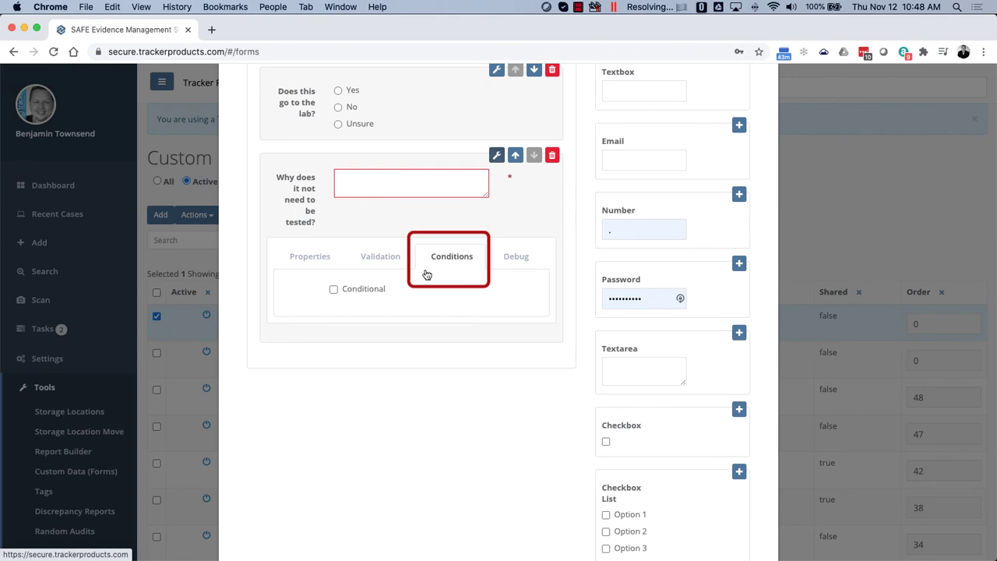
{"action": "left_click", "coordinate": [351, 290]}
{"action": "left_click", "coordinate": [415, 327]}
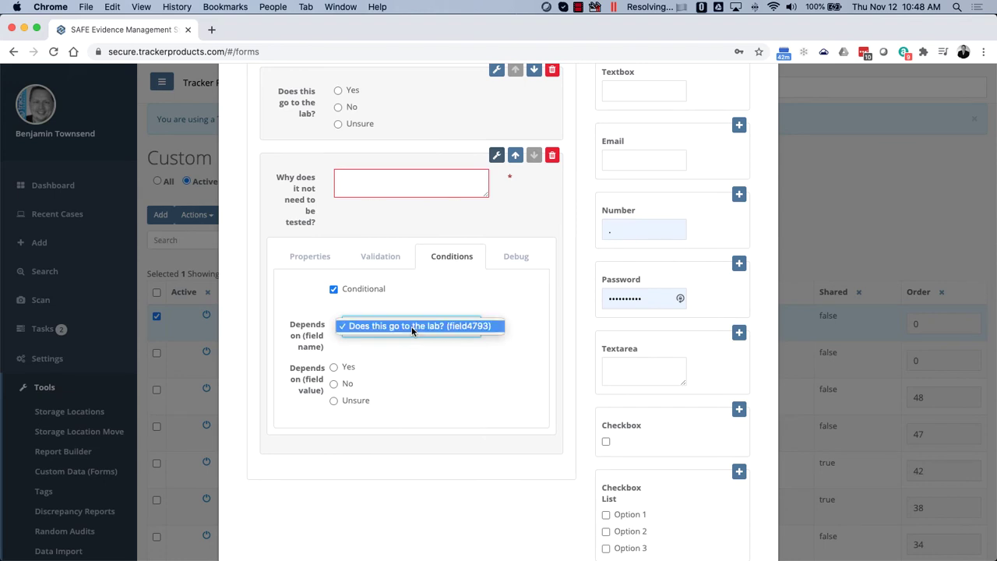
{"action": "left_click", "coordinate": [411, 326]}
{"action": "left_click", "coordinate": [332, 383]}
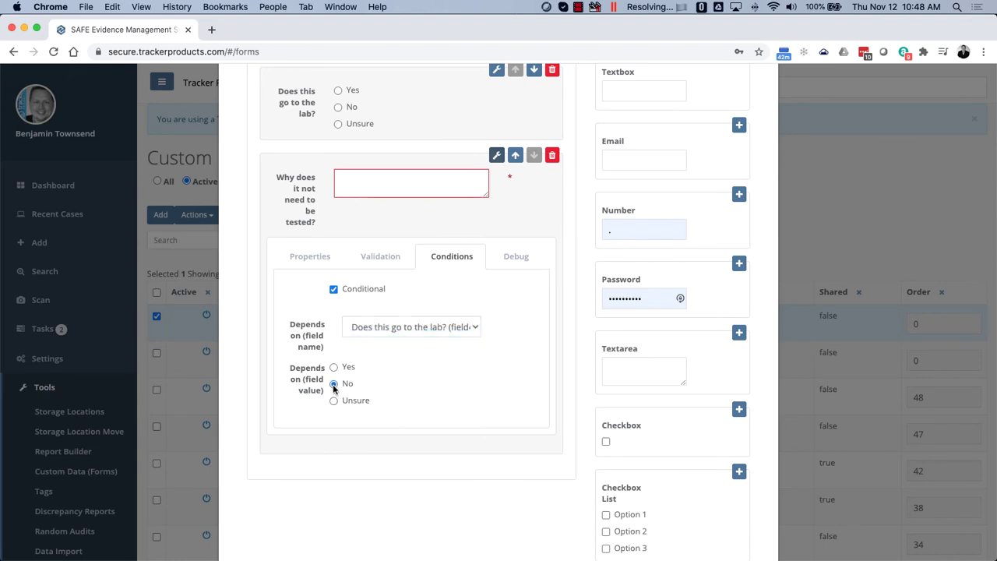
{"action": "left_click", "coordinate": [496, 155]}
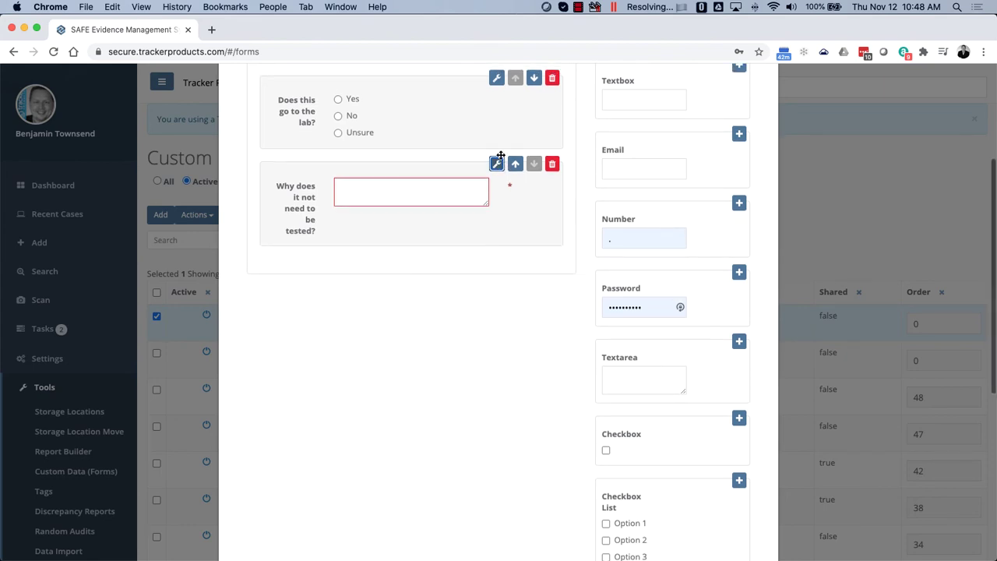
Add a checkbox list to the canvas with the display name "What tests need to be done?".
{"action": "scroll", "coordinate": [611, 394], "scroll_direction": "down", "scroll_amount": 2}
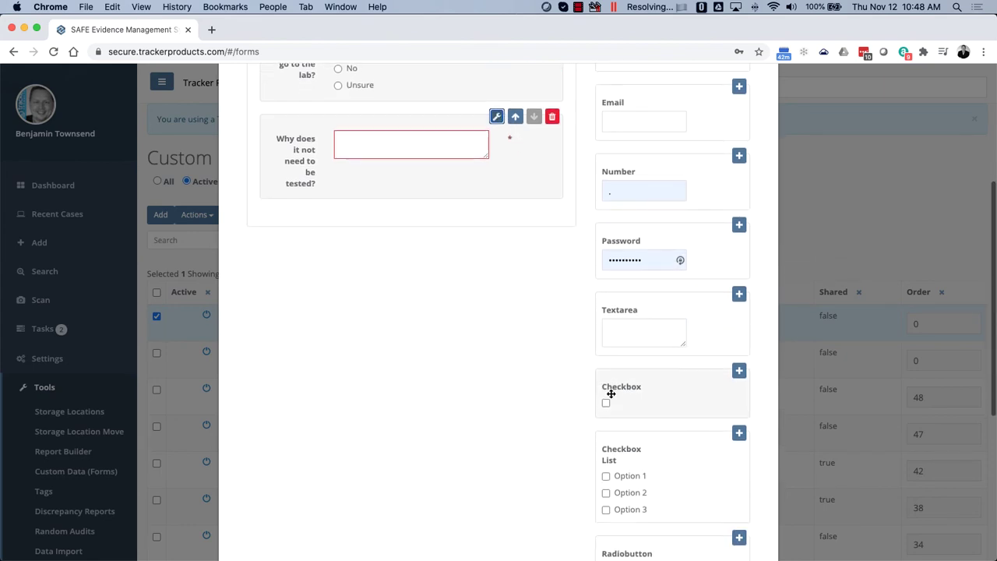
{"action": "scroll", "coordinate": [638, 396], "scroll_direction": "up", "scroll_amount": 2}
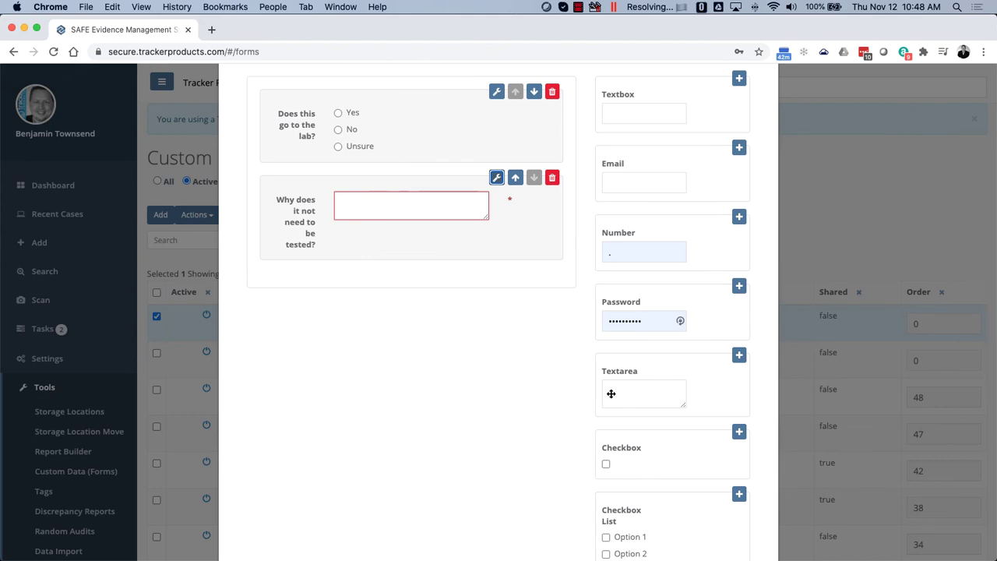
{"action": "scroll", "coordinate": [672, 405], "scroll_direction": "down", "scroll_amount": 2}
{"action": "scroll", "coordinate": [675, 413], "scroll_direction": "down", "scroll_amount": 1}
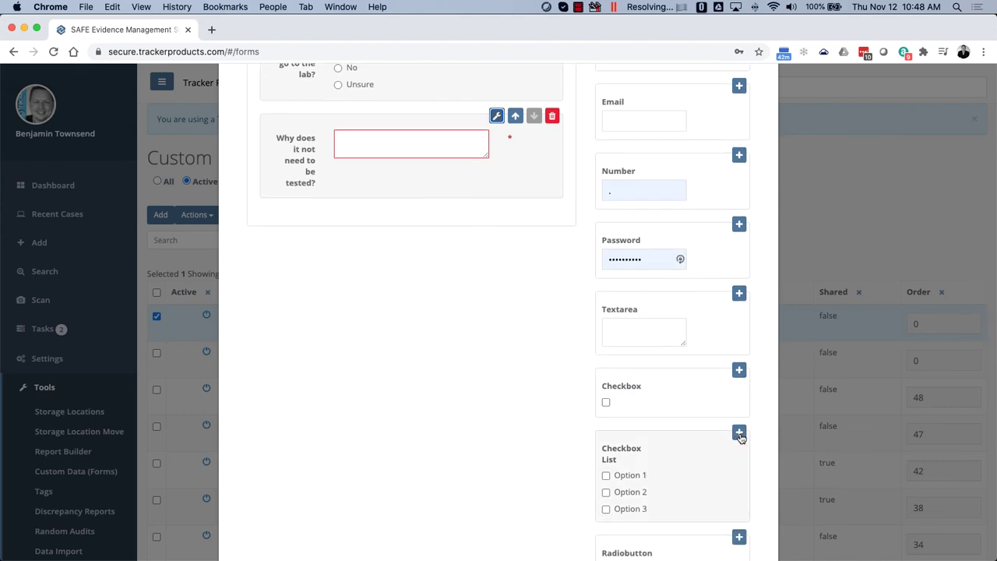
{"action": "left_click", "coordinate": [739, 434]}
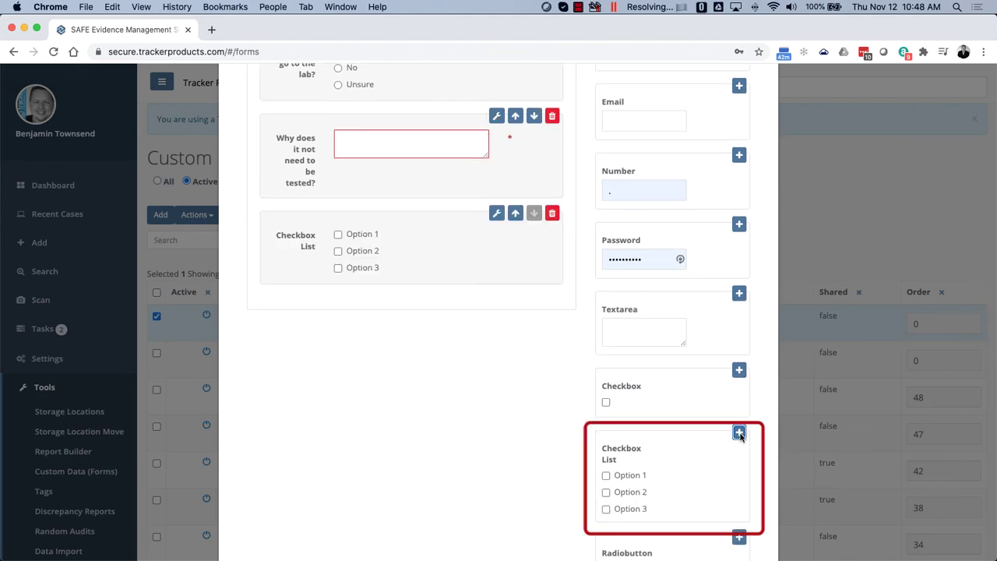
{"action": "left_click", "coordinate": [496, 212]}
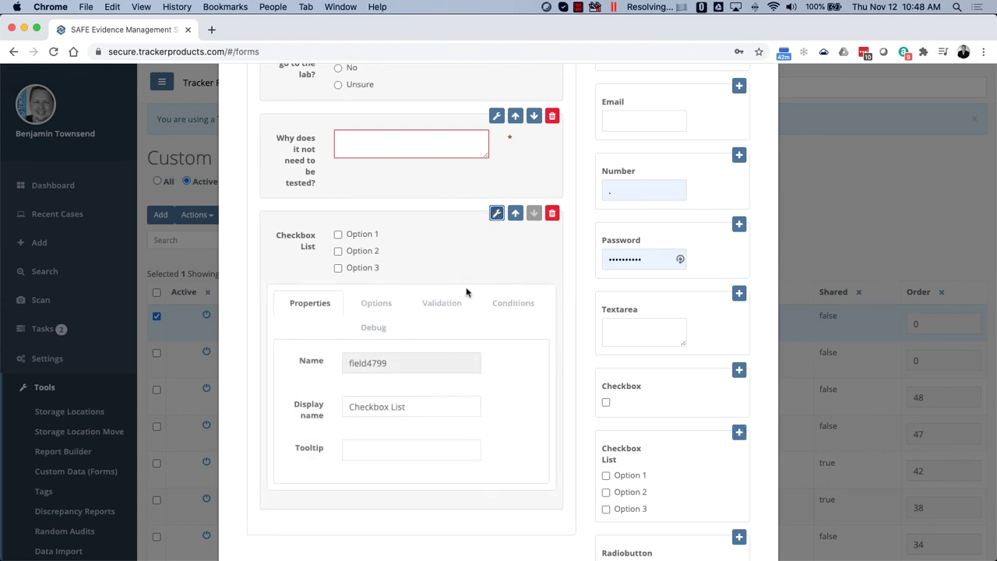
{"action": "triple_click", "coordinate": [418, 409]}
{"action": "type", "text": "What te"}
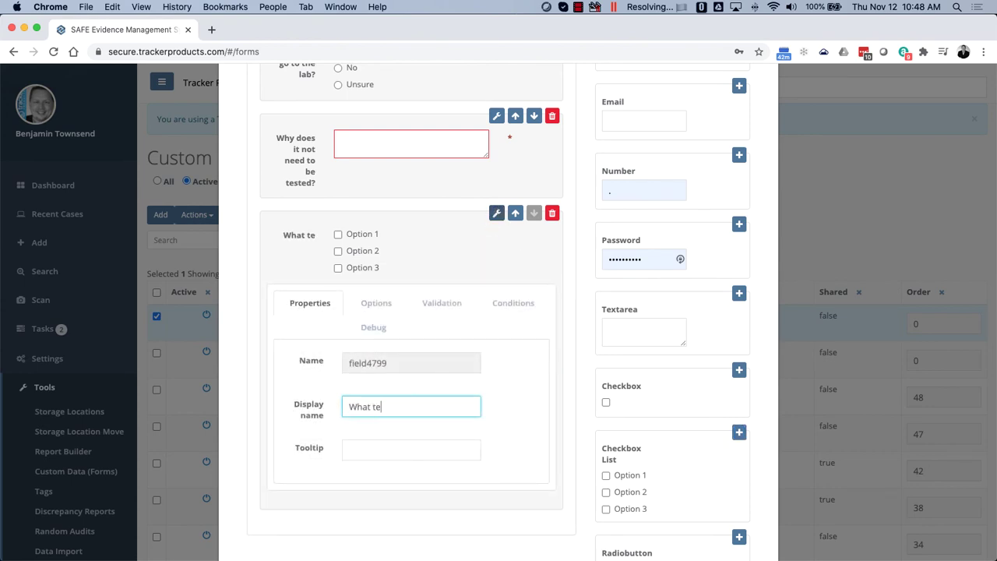
{"action": "type", "text": "sts need to b"}
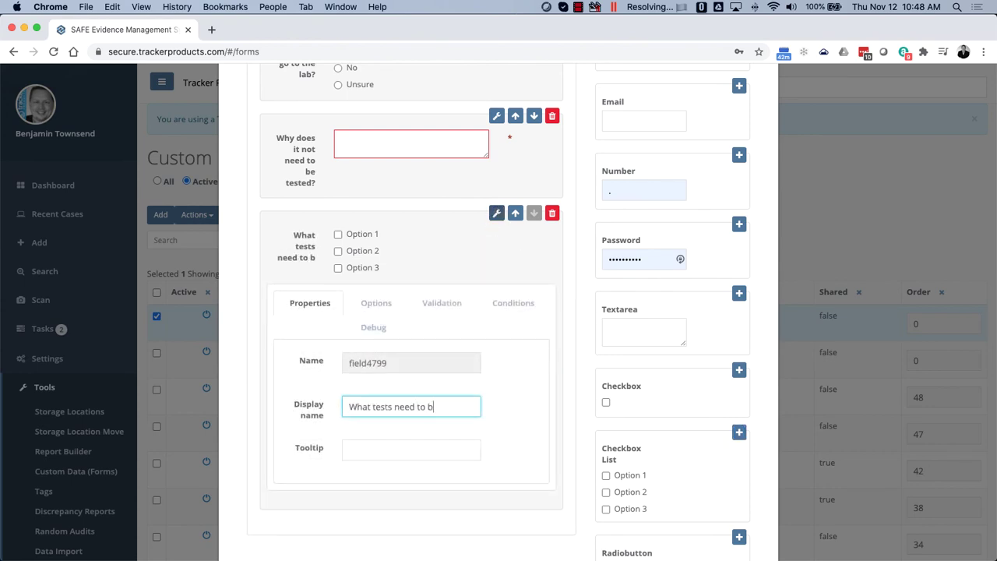
{"action": "type", "text": "e done?"}
Set the three option texts of the "What tests need to be done?" checkbox list to Test 1, Test 2 and Test 3.
{"action": "left_click", "coordinate": [377, 304]}
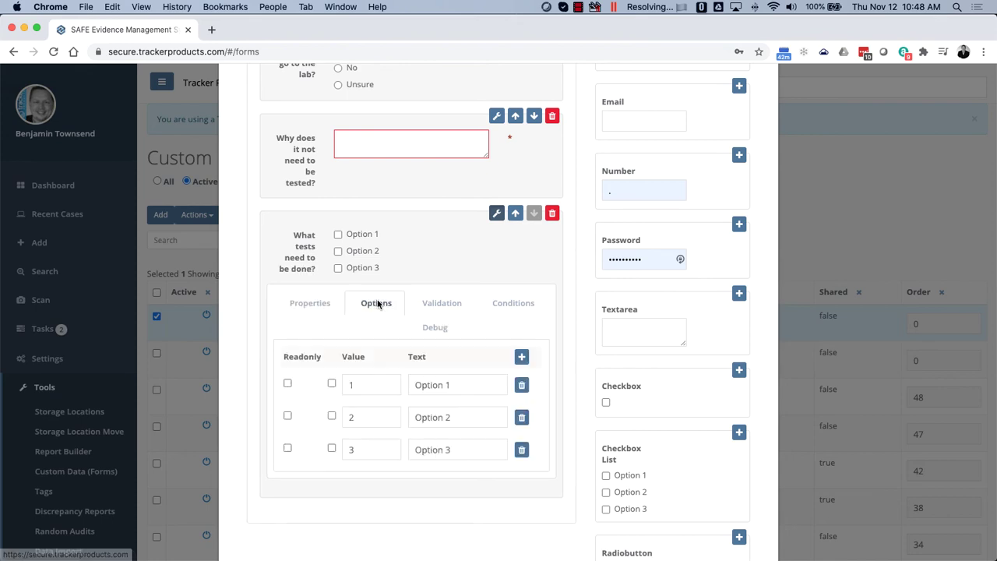
{"action": "triple_click", "coordinate": [465, 386]}
{"action": "type", "text": "Test 1"}
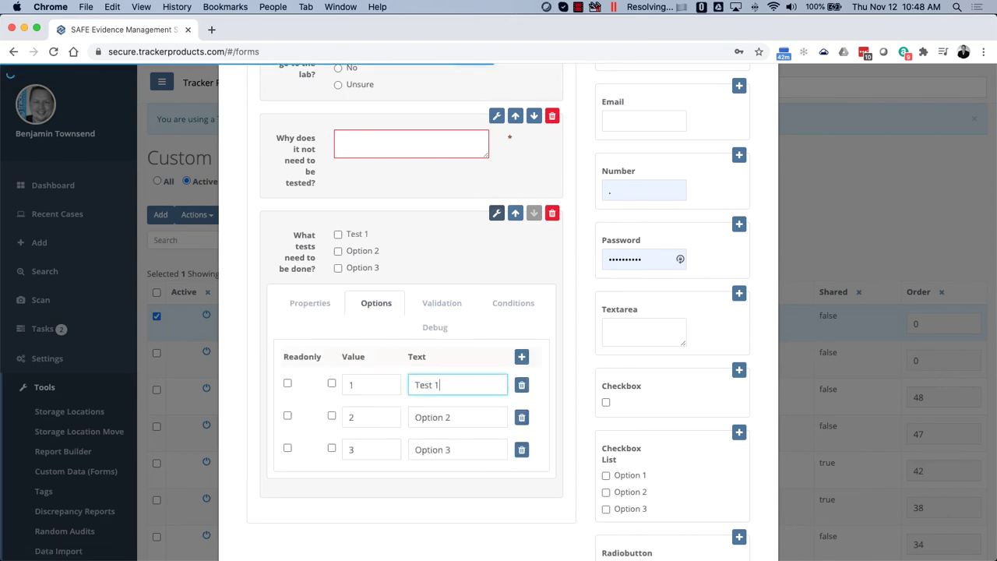
{"action": "key", "text": "Tab"}
{"action": "key", "text": "Tab"}
{"action": "type", "text": "Test 2"}
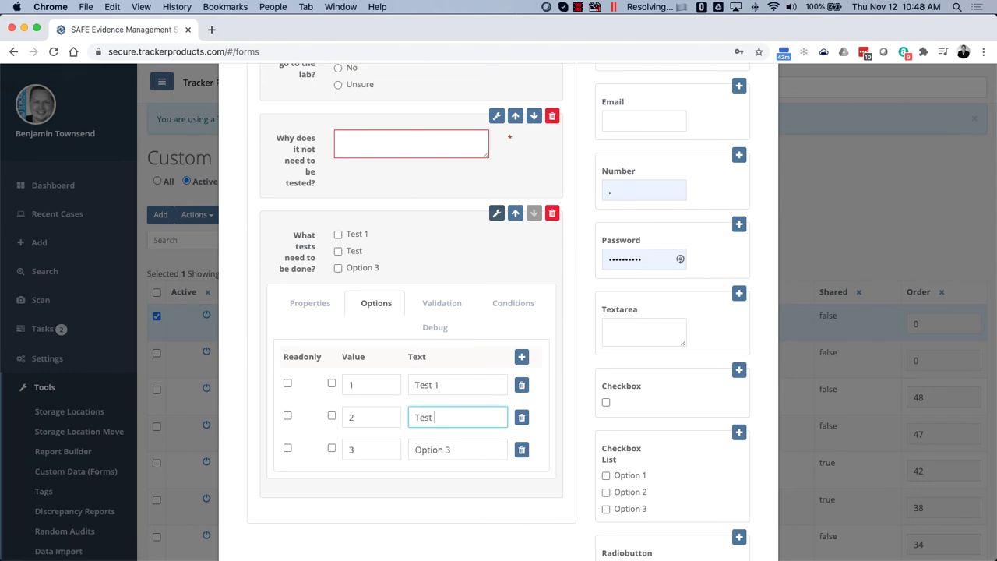
{"action": "key", "text": "Tab"}
{"action": "key", "text": "Tab"}
{"action": "key", "text": "Tab"}
{"action": "key", "text": "Tab"}
{"action": "type", "text": "Test 3"}
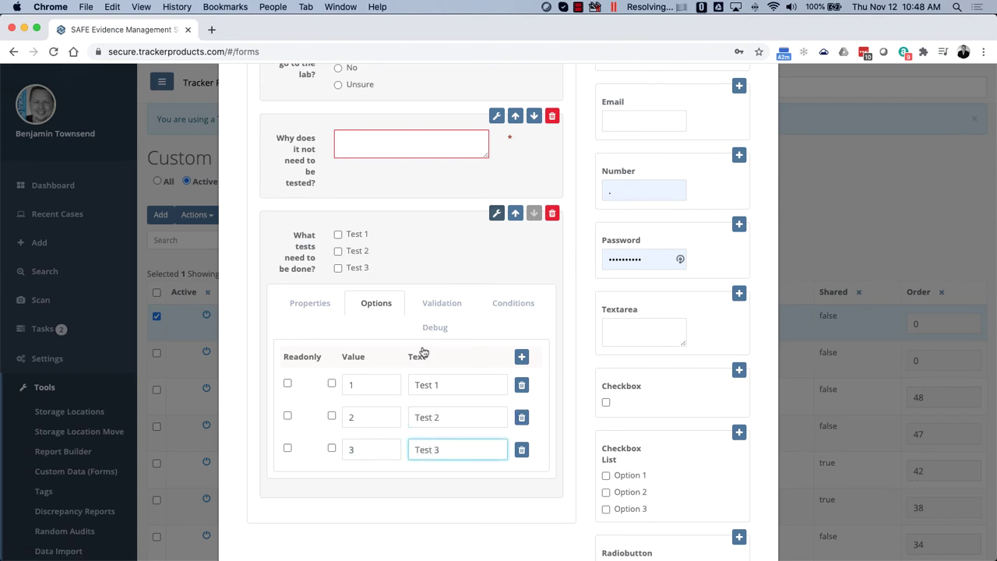
Make the checkbox list conditional on "Does this go to the lab?" being answered Yes.
{"action": "left_click", "coordinate": [514, 304]}
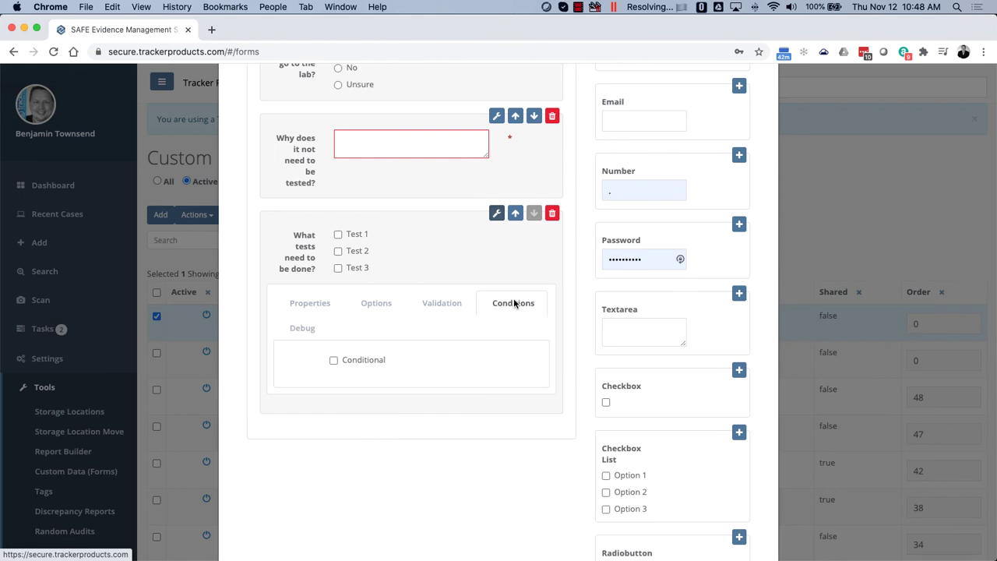
{"action": "left_click", "coordinate": [334, 359]}
{"action": "scroll", "coordinate": [397, 383], "scroll_direction": "down", "scroll_amount": 2}
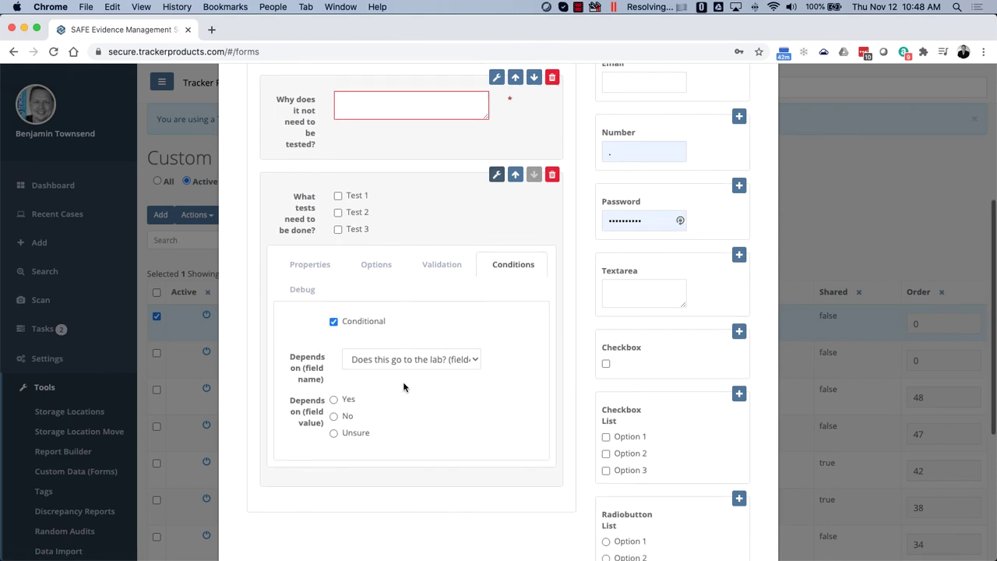
{"action": "left_click", "coordinate": [425, 360]}
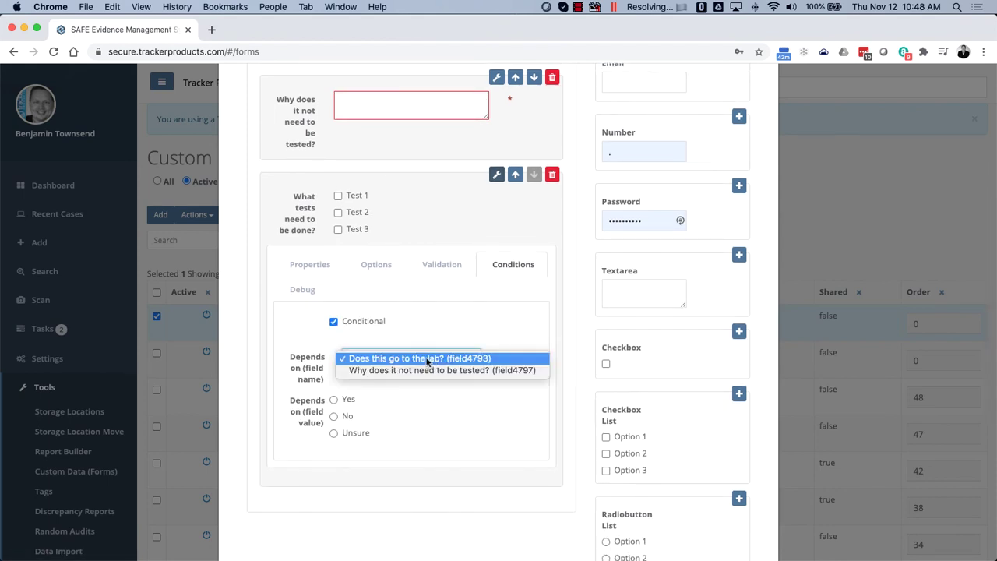
{"action": "left_click", "coordinate": [423, 358]}
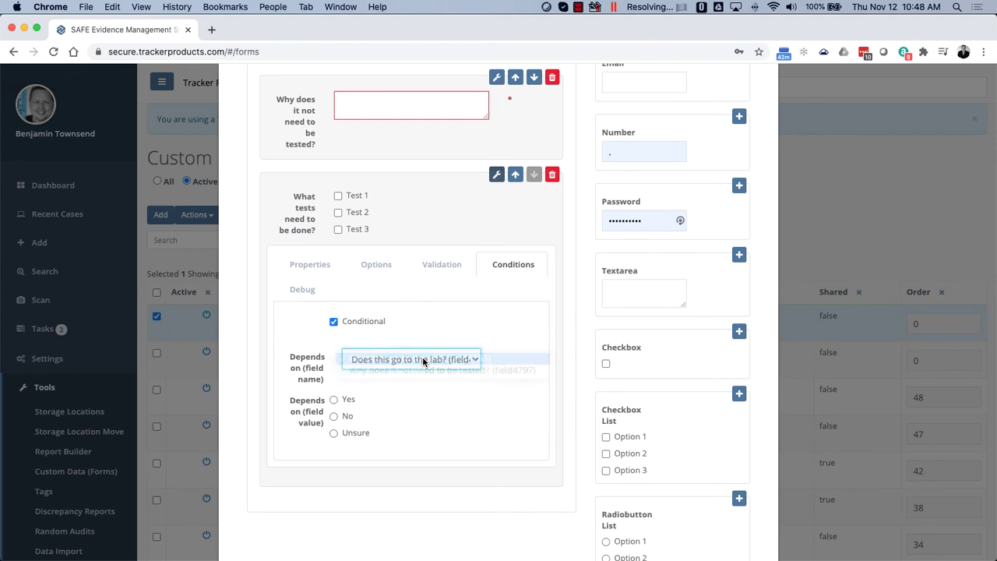
{"action": "left_click", "coordinate": [334, 400]}
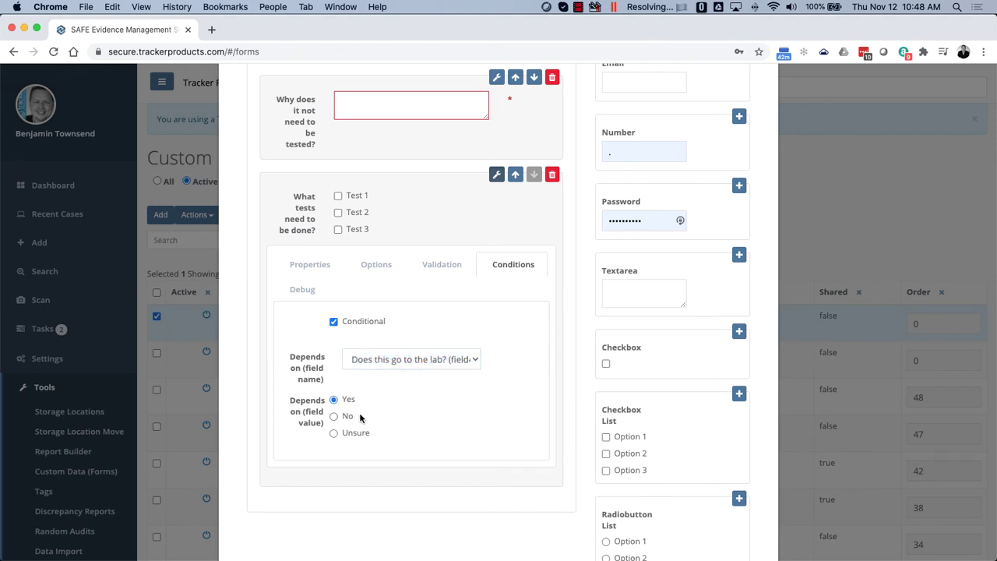
{"action": "left_click", "coordinate": [402, 363]}
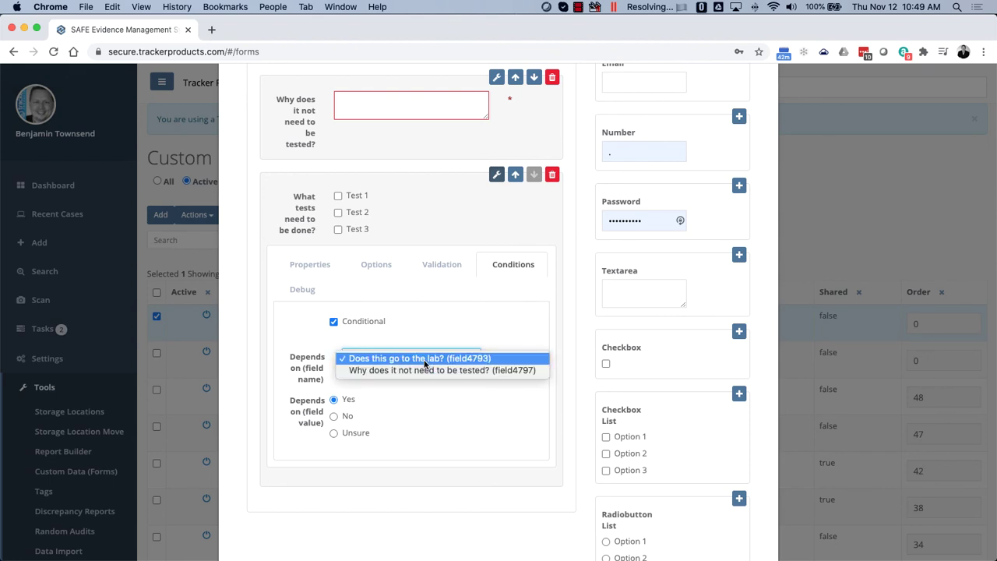
{"action": "left_click", "coordinate": [399, 361]}
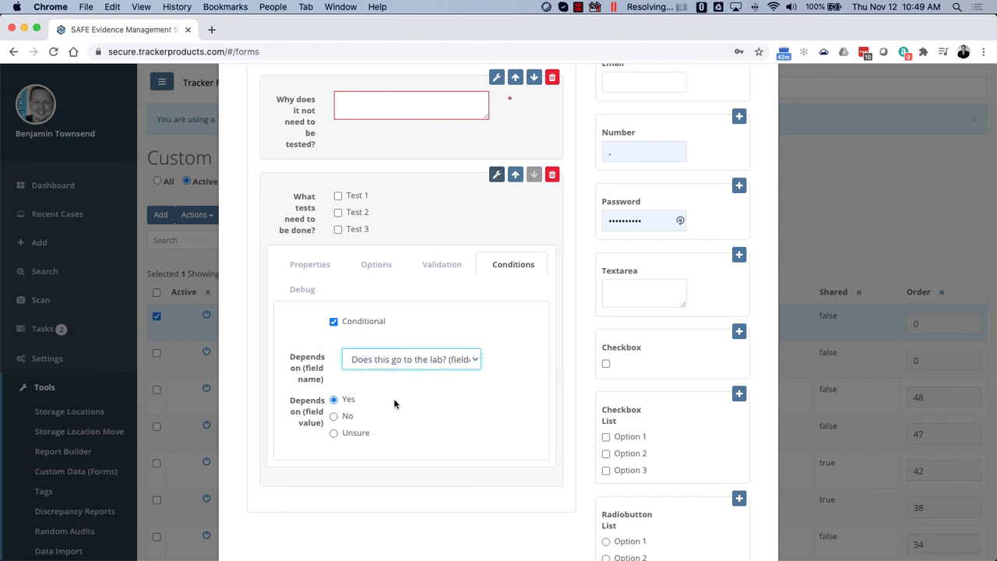
Add another textarea below the checkbox list with the display name "Comments".
{"action": "left_click", "coordinate": [739, 254]}
{"action": "scroll", "coordinate": [707, 278], "scroll_direction": "down", "scroll_amount": 1}
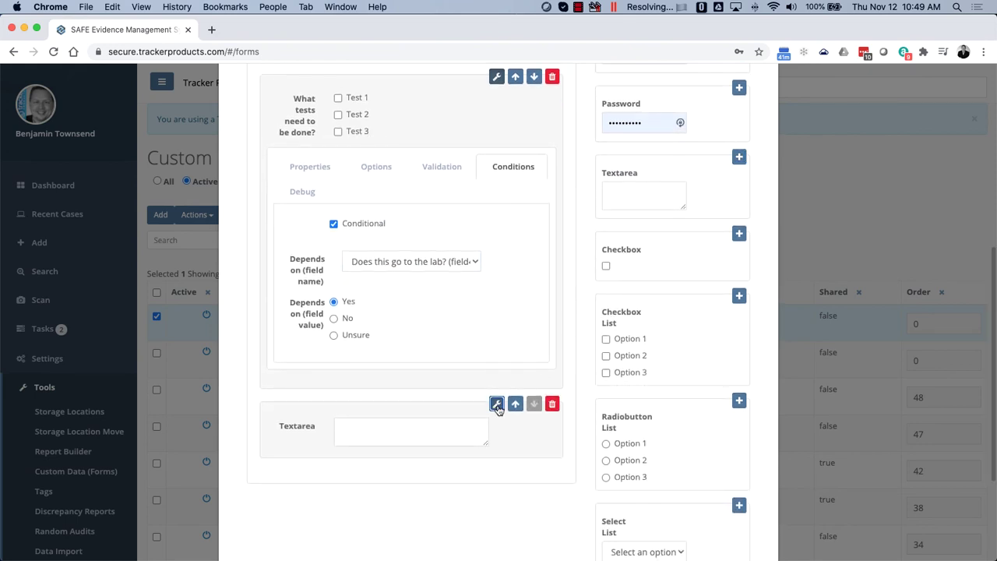
{"action": "left_click", "coordinate": [496, 402]}
{"action": "scroll", "coordinate": [444, 448], "scroll_direction": "down", "scroll_amount": 2}
{"action": "left_click_drag", "start_coordinate": [400, 467], "coordinate": [307, 466]}
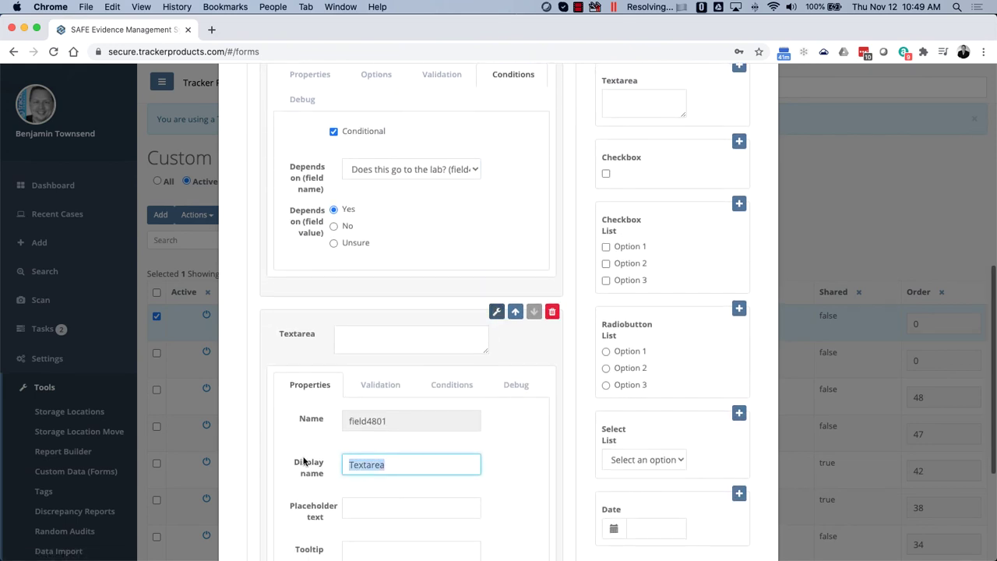
{"action": "type", "text": "Comments"}
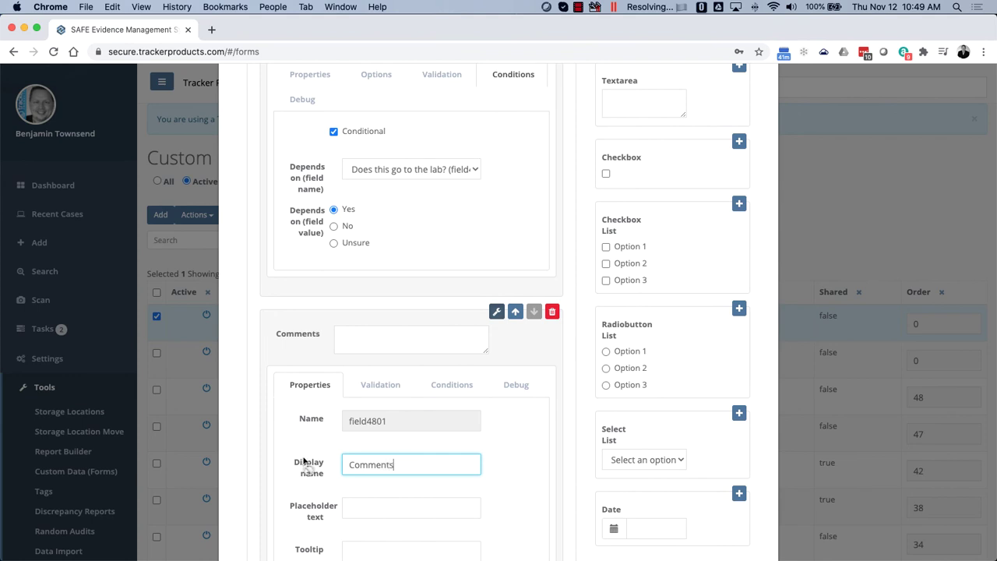
Make the Comments field conditional on "Does this go to the lab?" being answered Yes.
{"action": "left_click", "coordinate": [452, 384]}
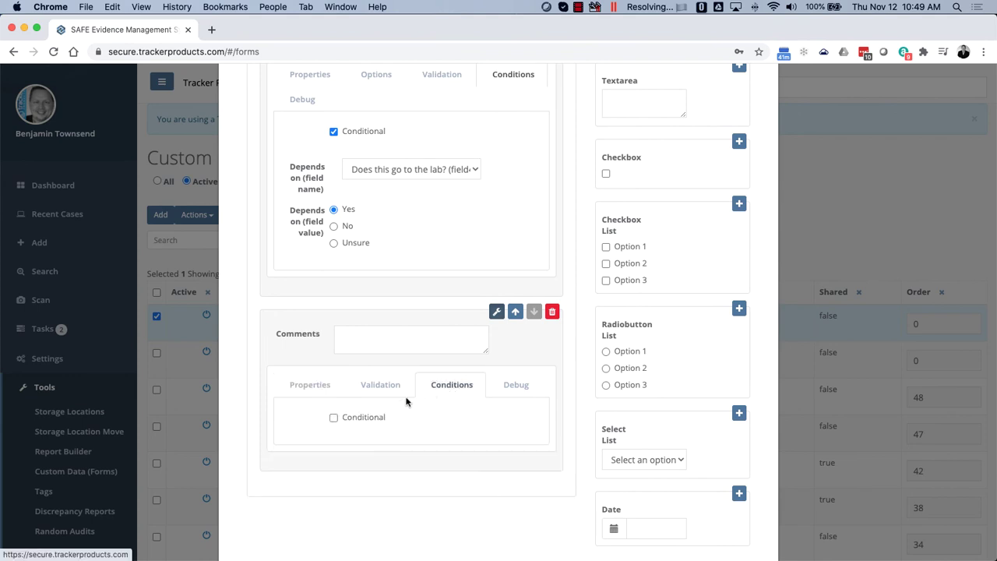
{"action": "left_click", "coordinate": [333, 417]}
{"action": "scroll", "coordinate": [332, 428], "scroll_direction": "down", "scroll_amount": 2}
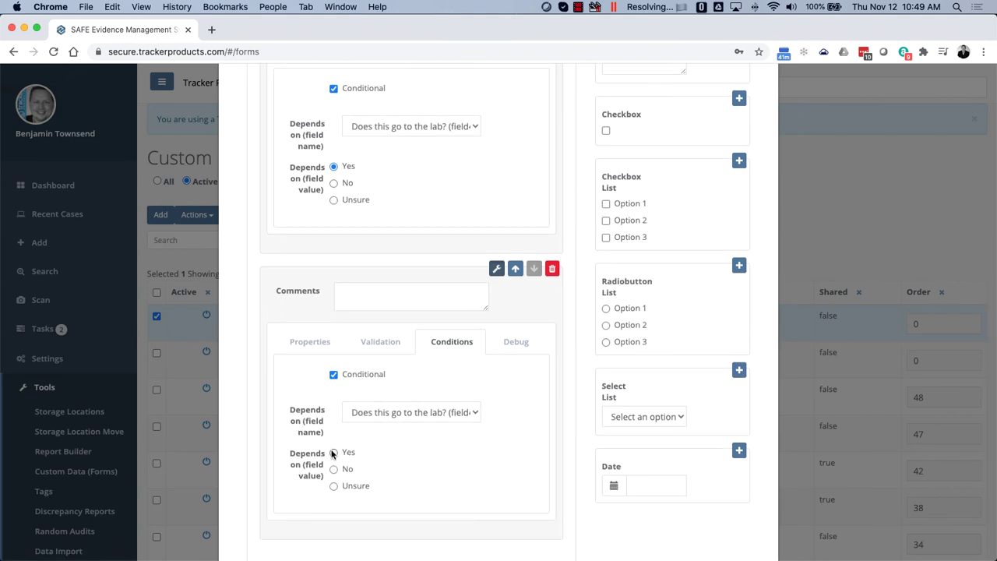
{"action": "left_click", "coordinate": [333, 451]}
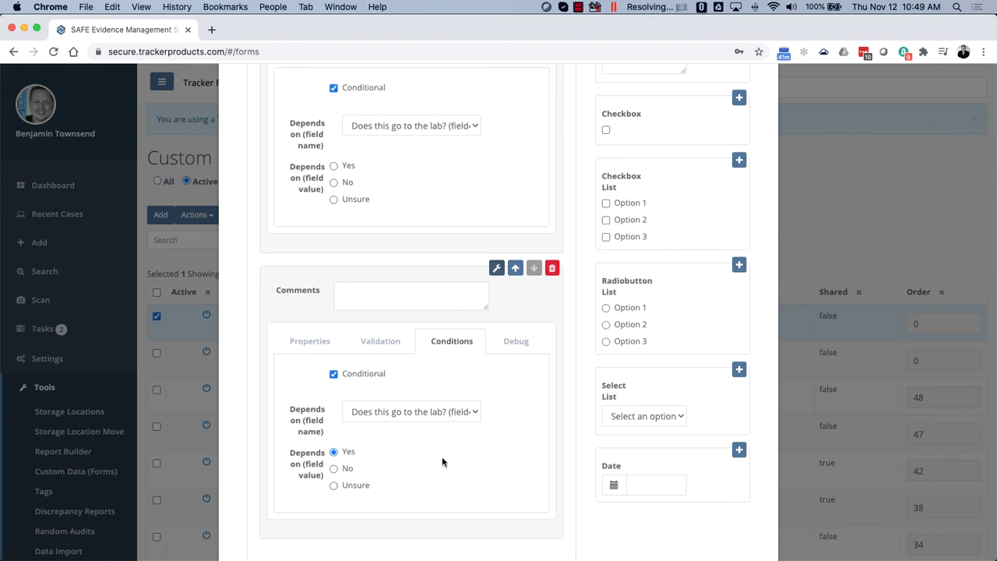
Check the fields and their conditions across the canvas, and save the form.
{"action": "scroll", "coordinate": [442, 459], "scroll_direction": "down", "scroll_amount": 2}
{"action": "scroll", "coordinate": [379, 285], "scroll_direction": "up", "scroll_amount": 5}
{"action": "scroll", "coordinate": [378, 285], "scroll_direction": "up", "scroll_amount": 2}
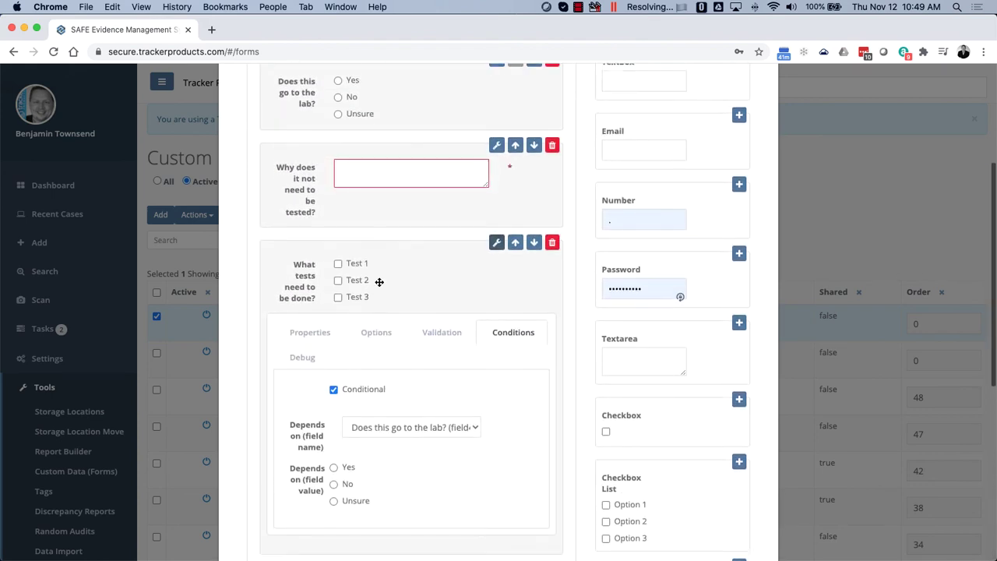
{"action": "scroll", "coordinate": [378, 282], "scroll_direction": "down", "scroll_amount": 3}
{"action": "scroll", "coordinate": [380, 287], "scroll_direction": "down", "scroll_amount": 3}
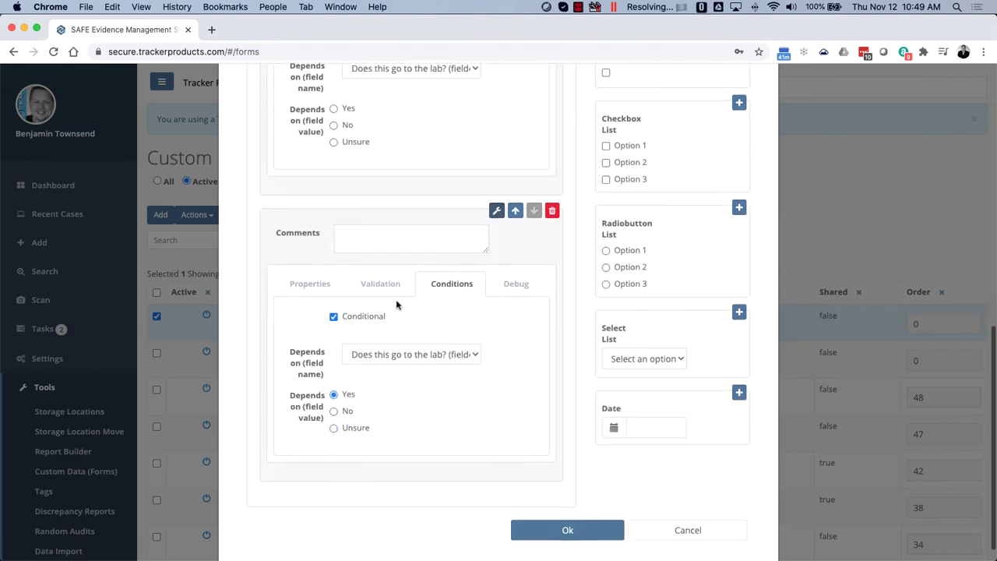
{"action": "left_click", "coordinate": [600, 527]}
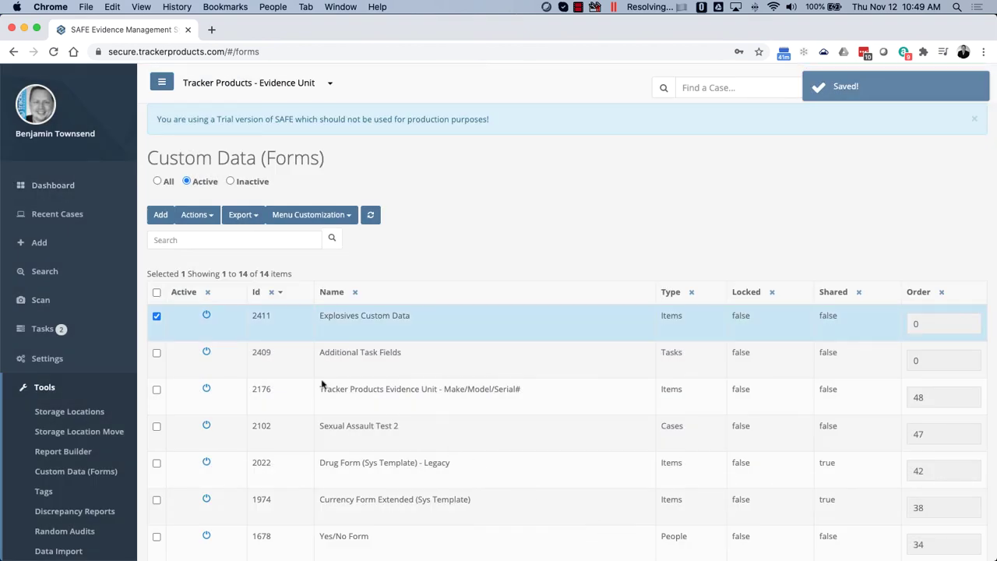
Start adding a new item with the category Explosives and go on to its Explosives Custom Data section.
{"action": "left_click", "coordinate": [39, 243]}
{"action": "left_click", "coordinate": [51, 310]}
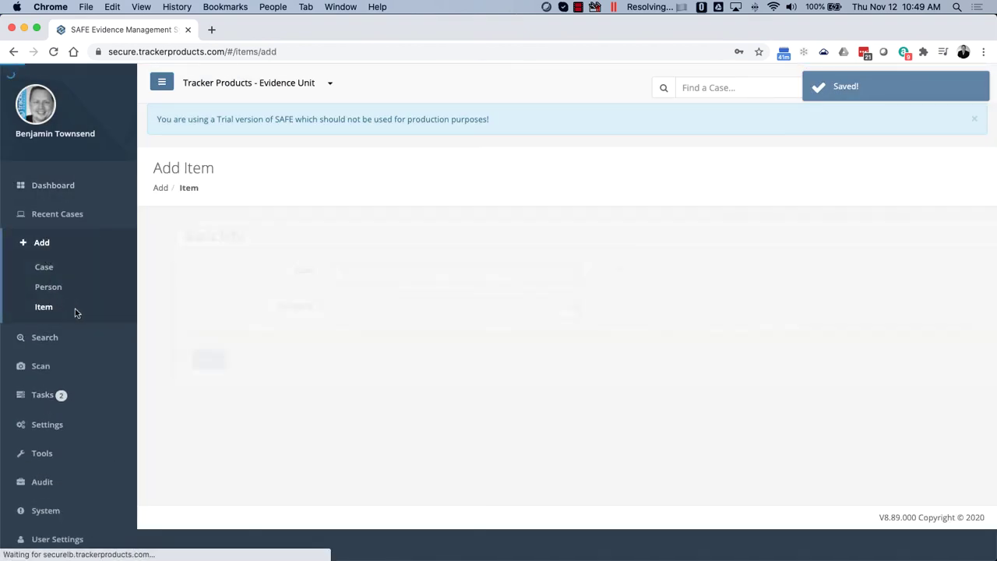
{"action": "left_click", "coordinate": [391, 308]}
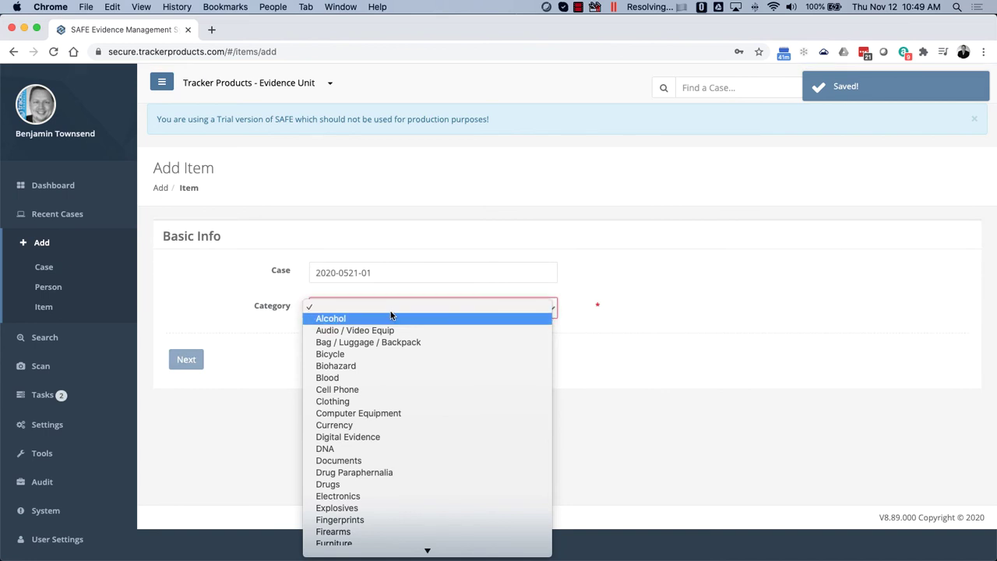
{"action": "left_click", "coordinate": [342, 508]}
{"action": "left_click", "coordinate": [199, 365]}
{"action": "scroll", "coordinate": [339, 386], "scroll_direction": "down", "scroll_amount": 5}
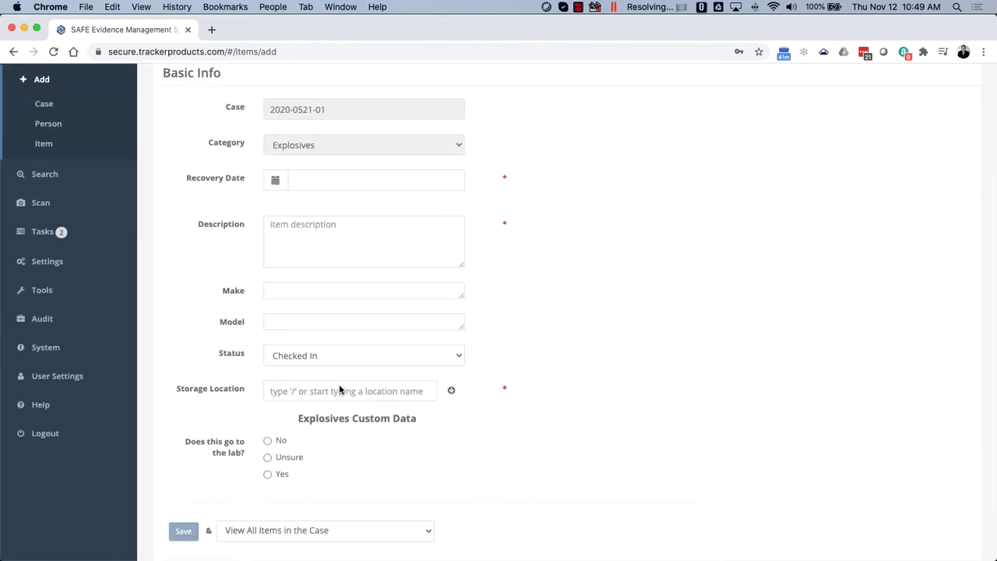
Try the lab question with the answers No and Yes, and select Test 1 and Test 3 as the tests needed.
{"action": "left_click_drag", "start_coordinate": [187, 374], "coordinate": [209, 372]}
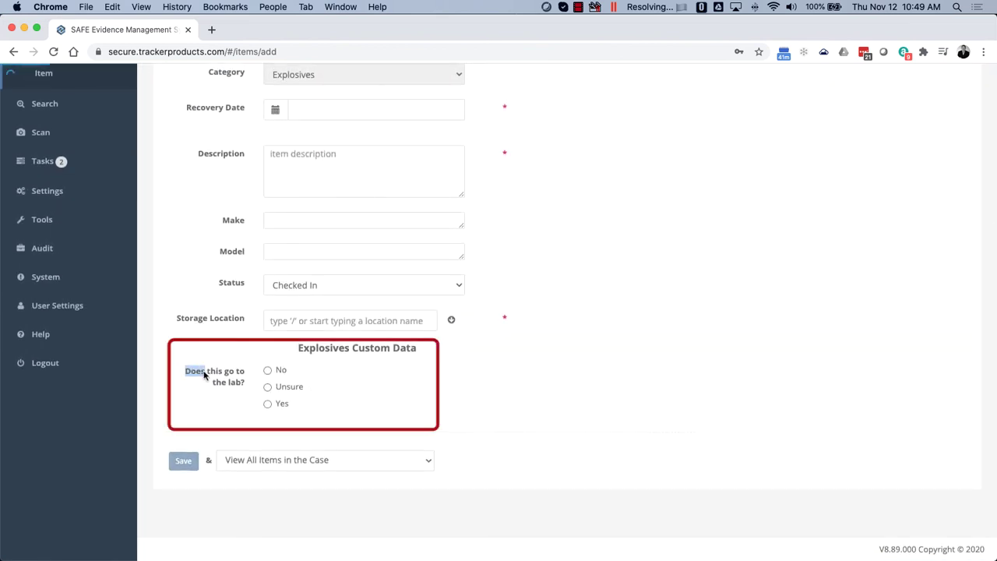
{"action": "left_click", "coordinate": [225, 380]}
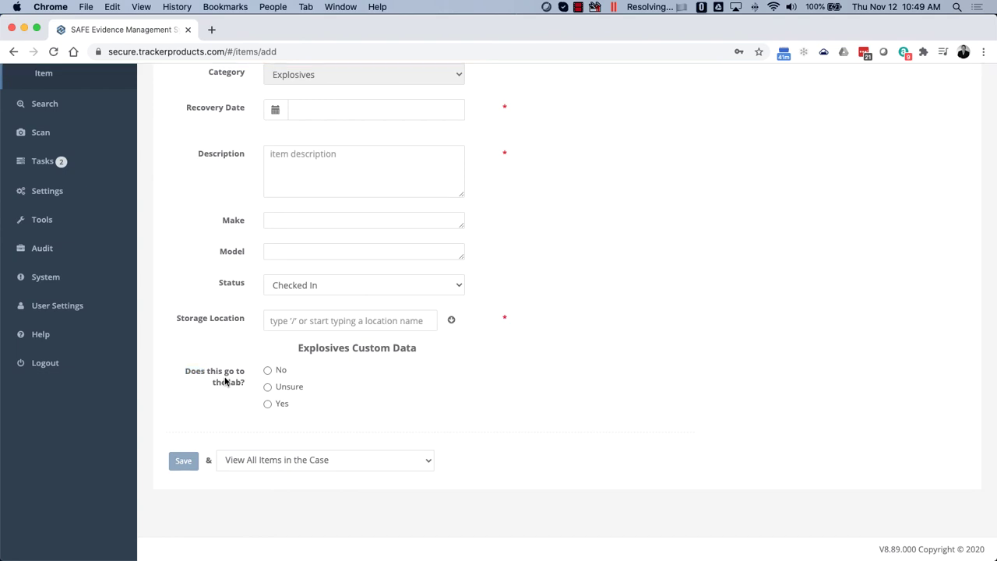
{"action": "left_click", "coordinate": [267, 371]}
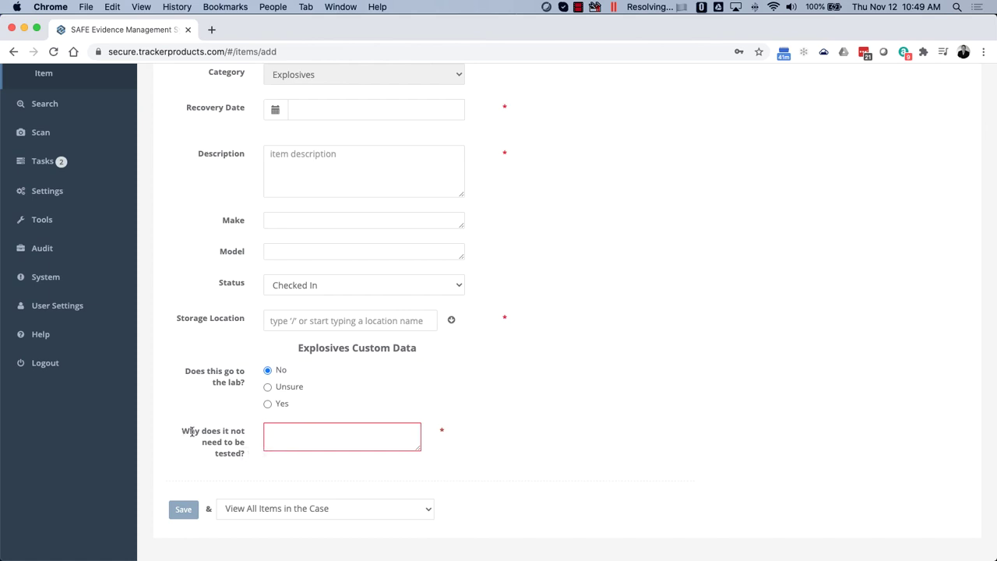
{"action": "left_click", "coordinate": [267, 403]}
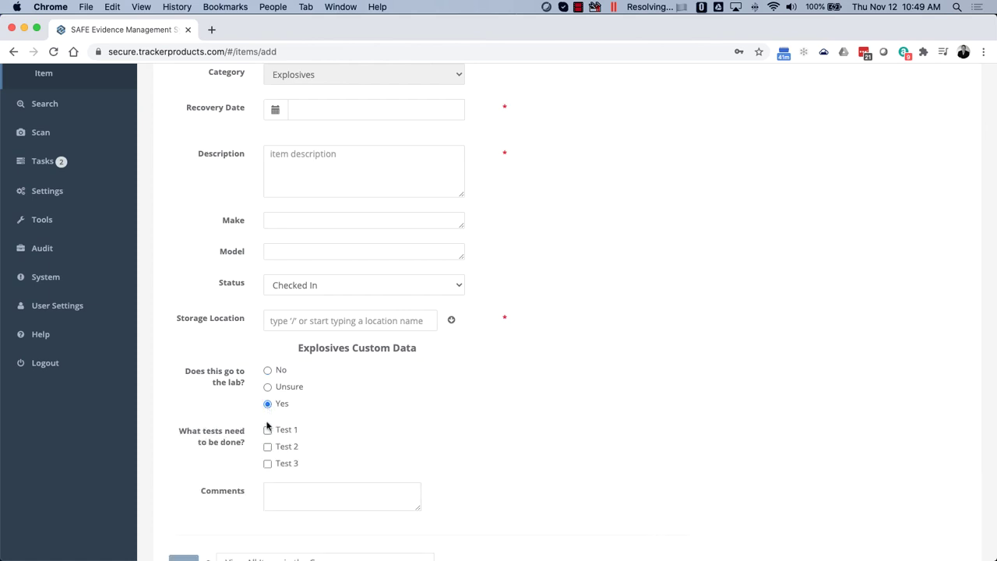
{"action": "left_click", "coordinate": [267, 430]}
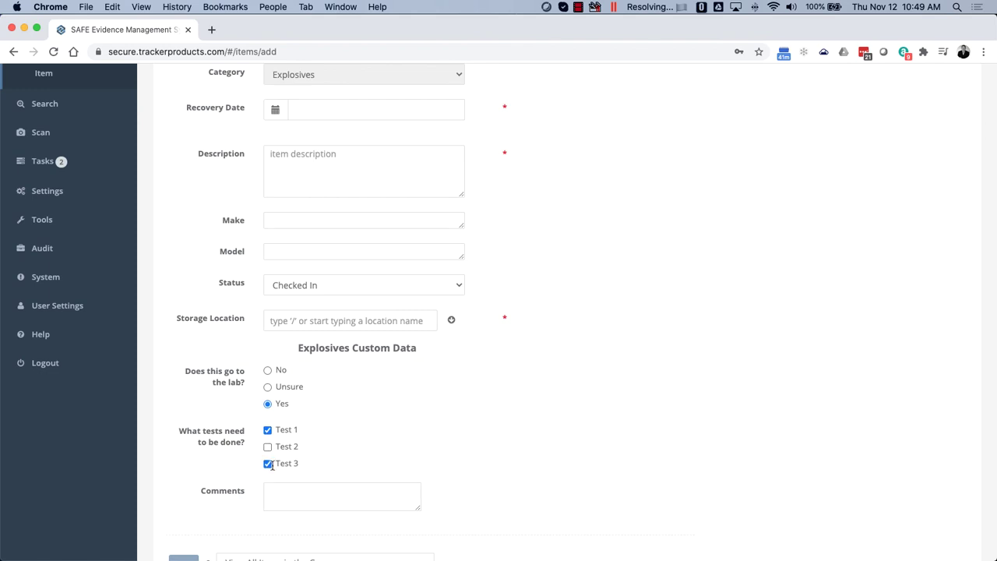